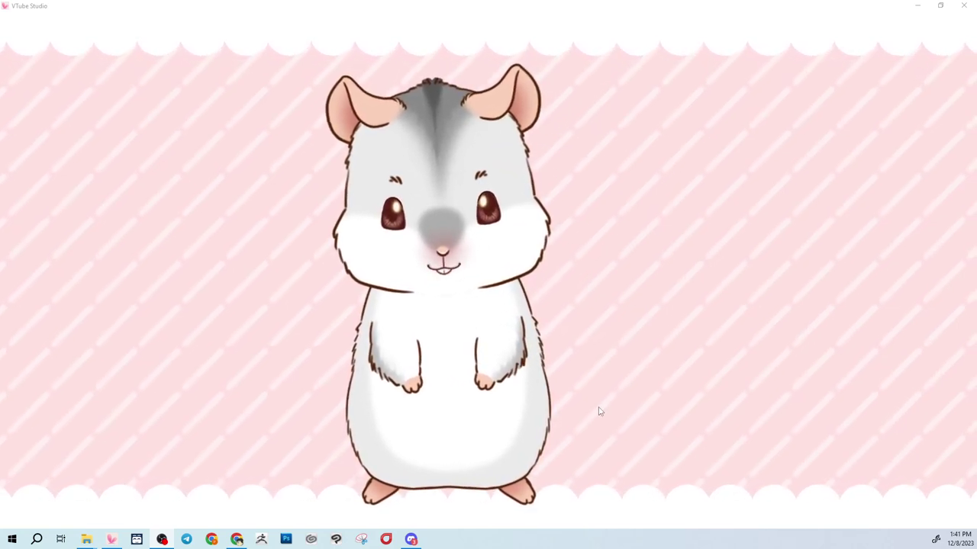
- Show VTube Studio's left-side menu buttons over the hamster scene
double_click(601, 270)
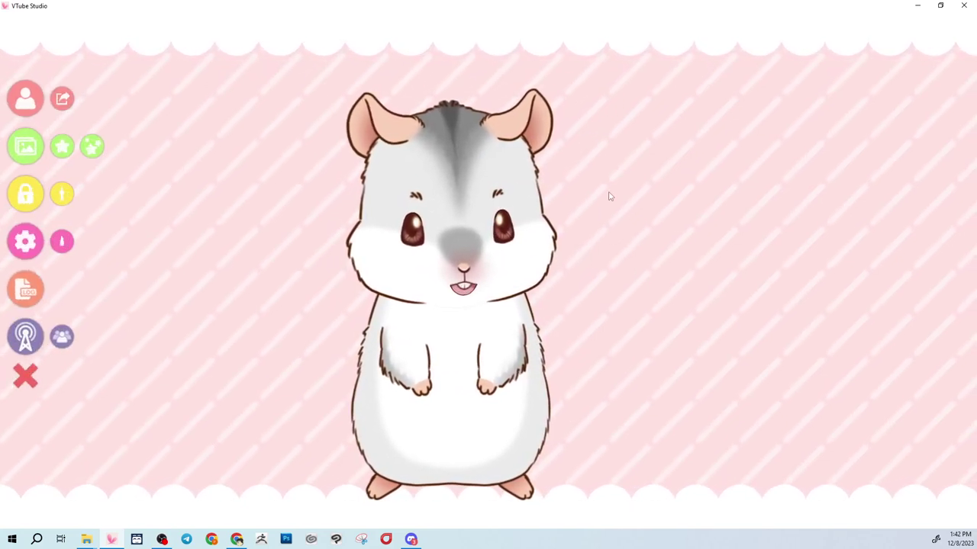
- Open the Hamster model's 'Customize multiply/screen color for ArtMeshes' list from the model settings
left_click(24, 244)
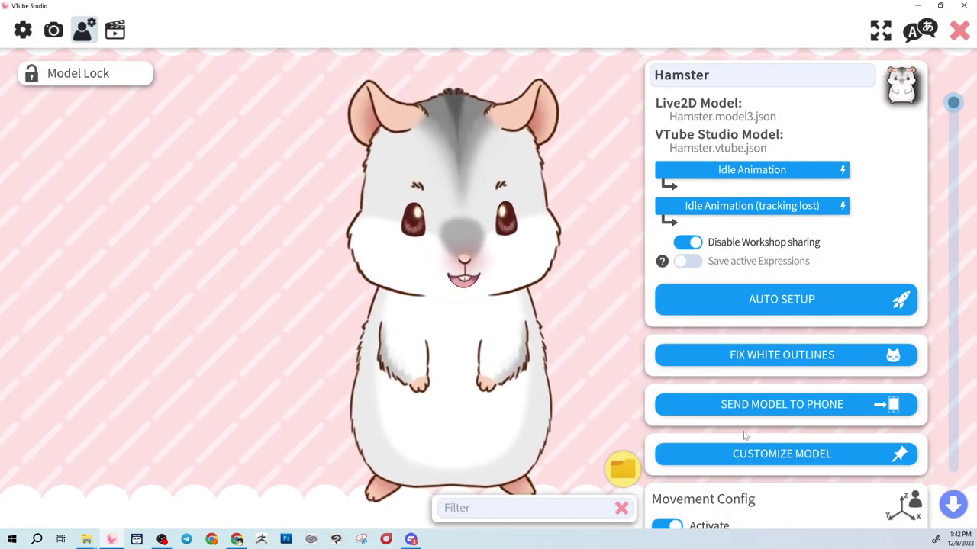
left_click(776, 456)
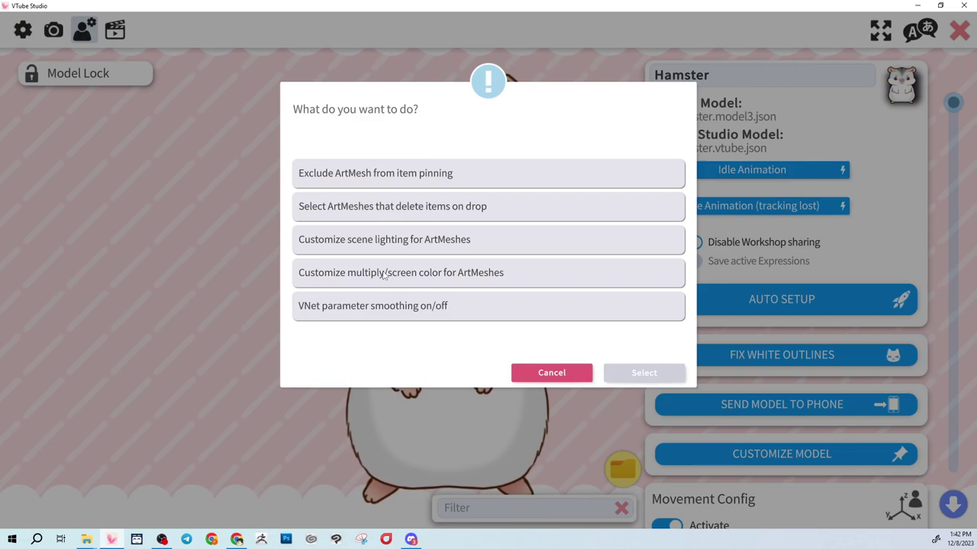
left_click(453, 278)
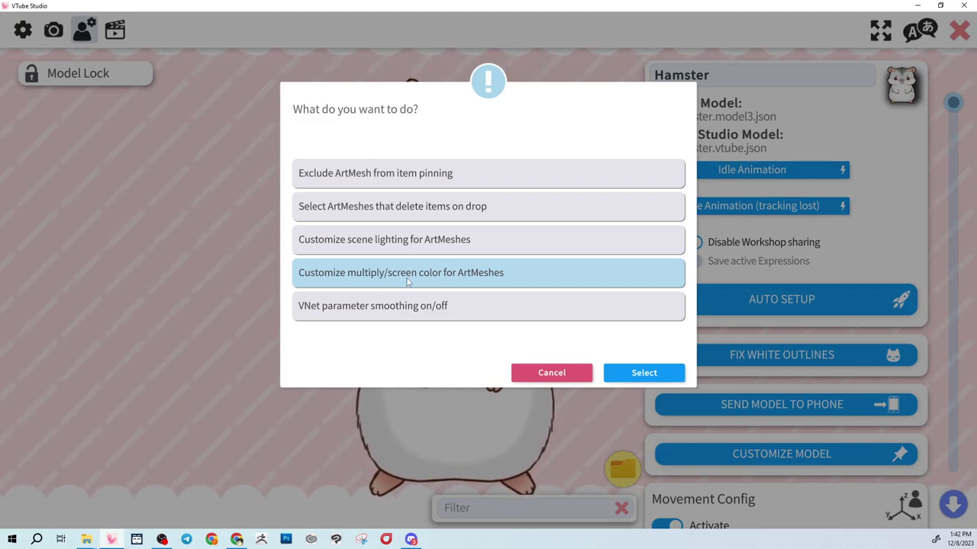
left_click(620, 374)
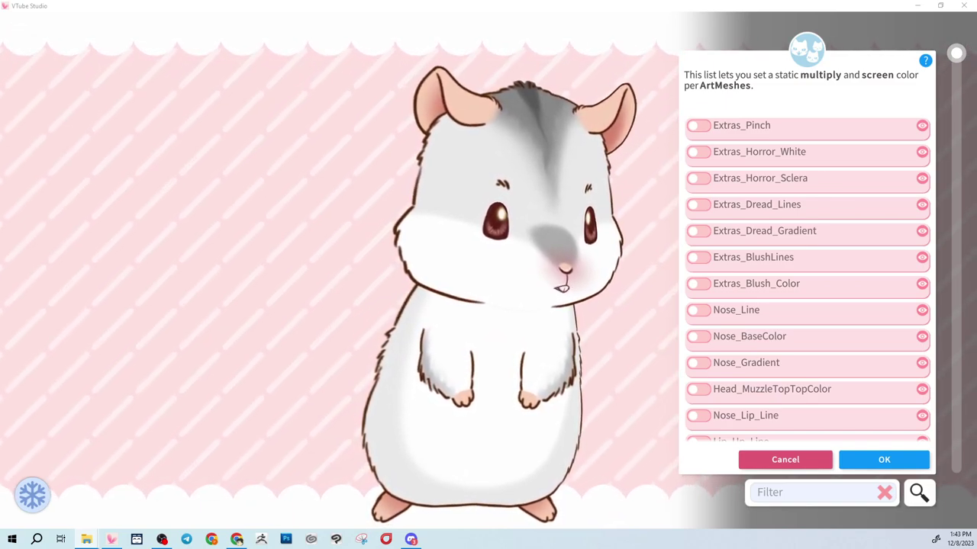
left_click(86, 540)
left_click_drag(442, 246, 773, 135)
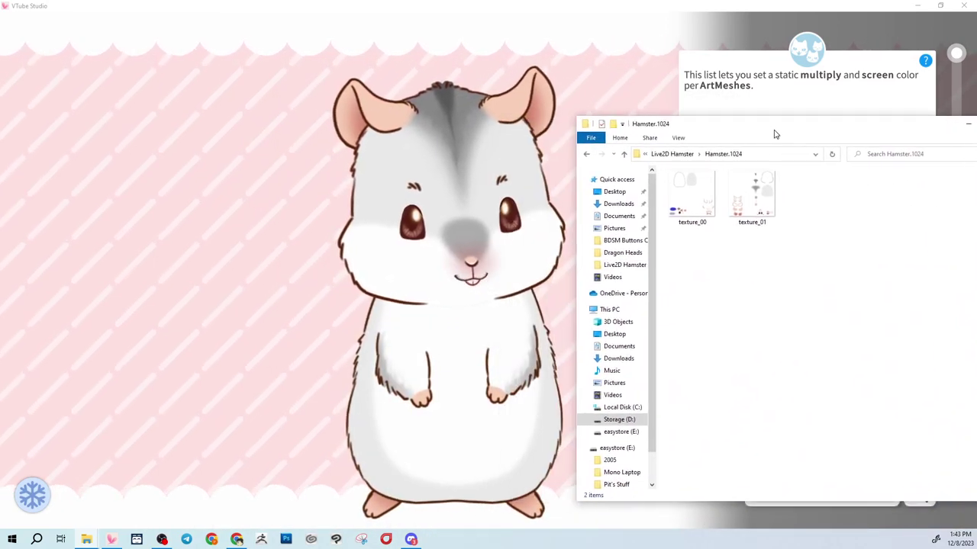
left_click(762, 200)
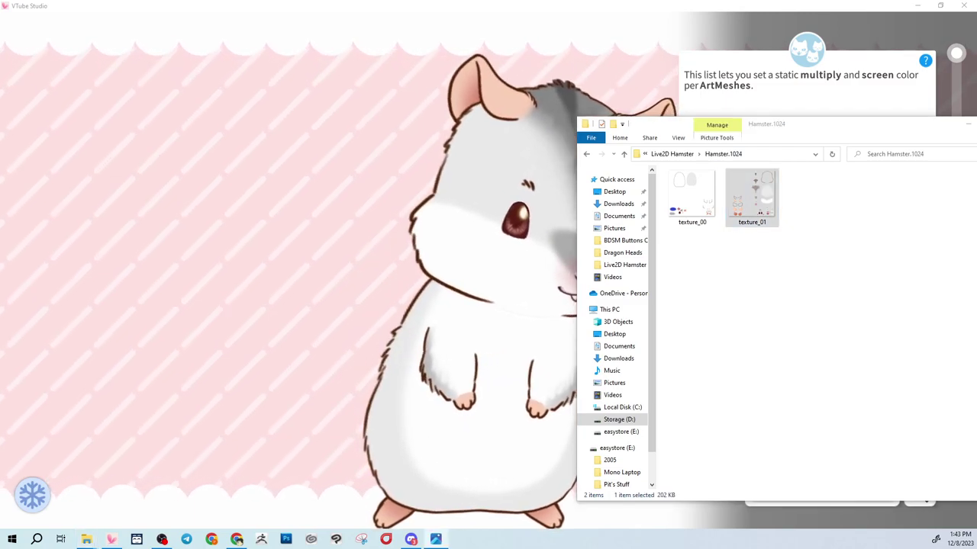
double_click(771, 179)
left_click_drag(777, 175, 433, 39)
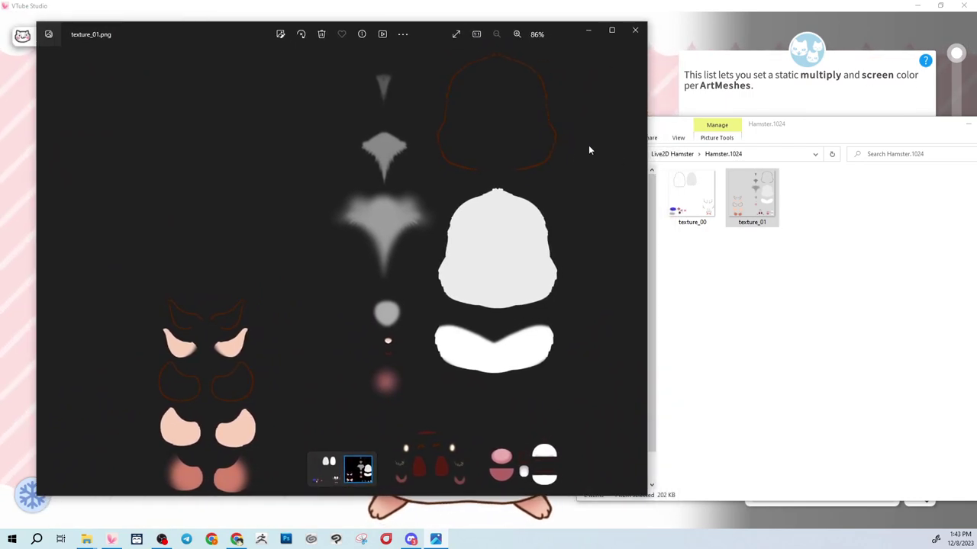
left_click_drag(801, 138, 851, 138)
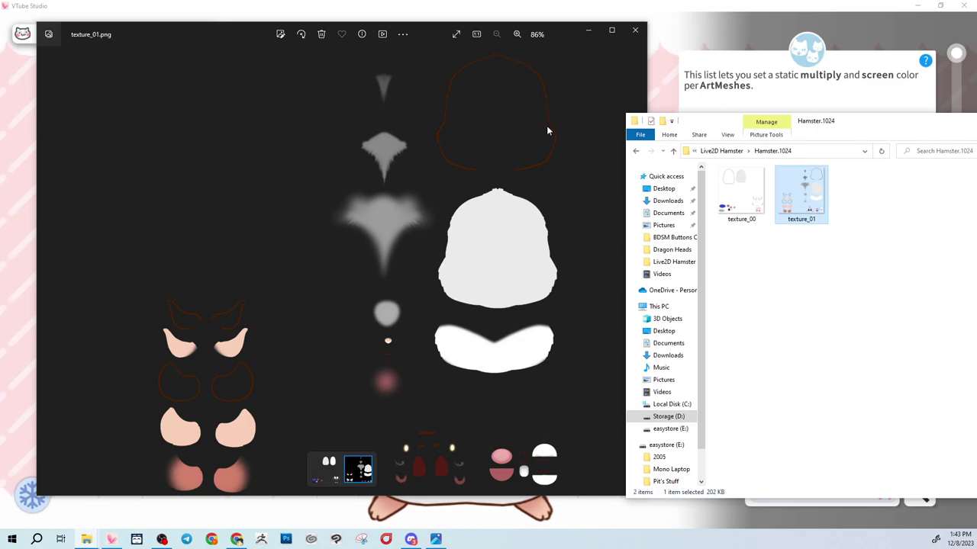
scroll(548, 102, "up", 5)
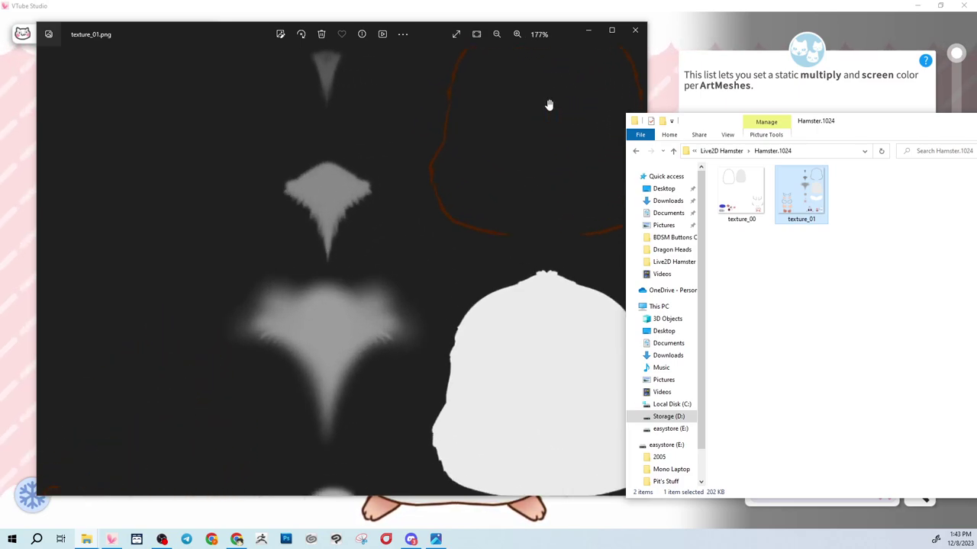
left_click_drag(460, 90, 418, 159)
left_click_drag(419, 289, 401, 98)
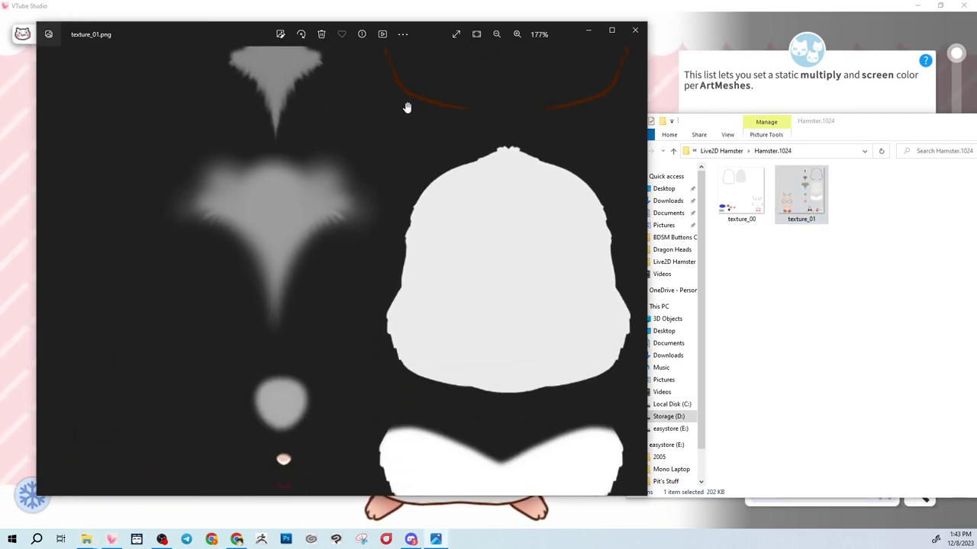
left_click_drag(510, 272, 480, 167)
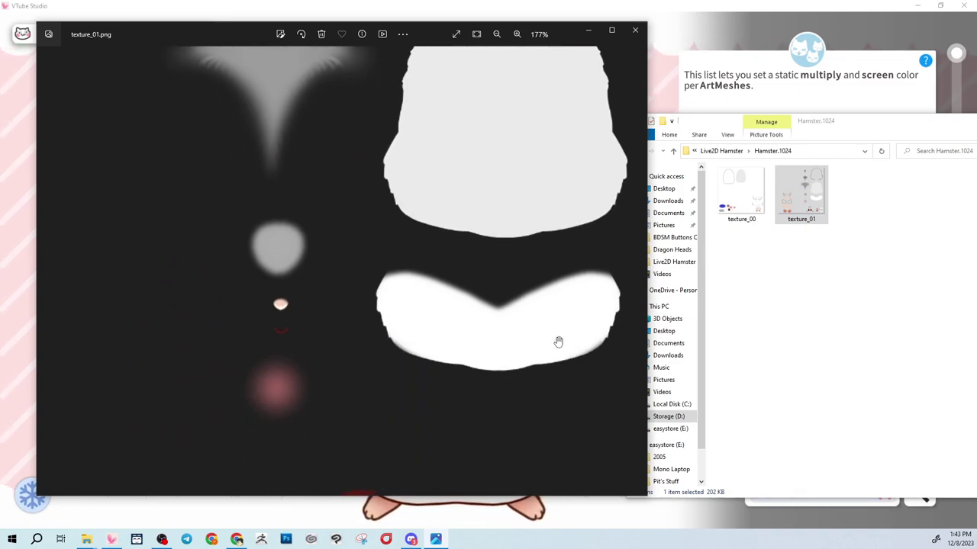
left_click_drag(467, 300, 366, 109)
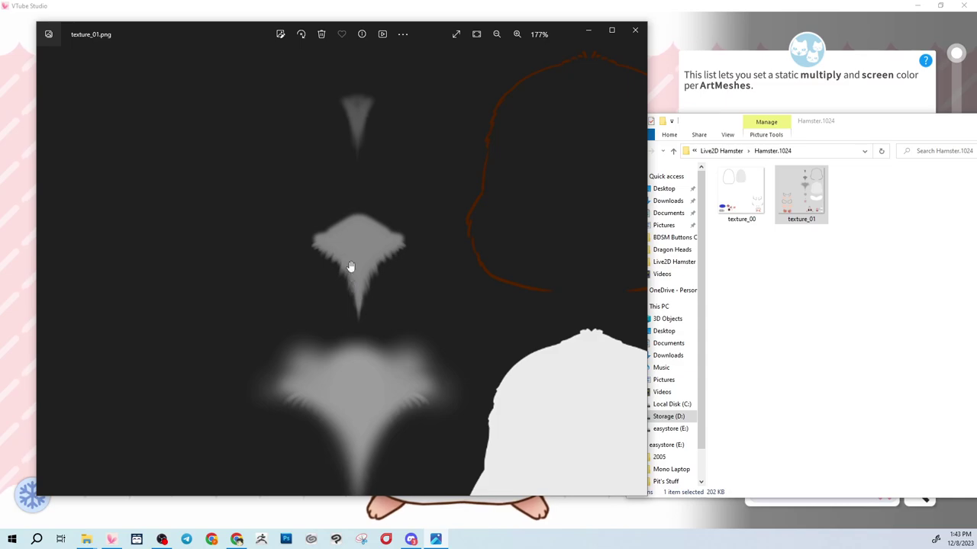
left_click_drag(350, 276, 358, 122)
left_click_drag(364, 281, 367, 107)
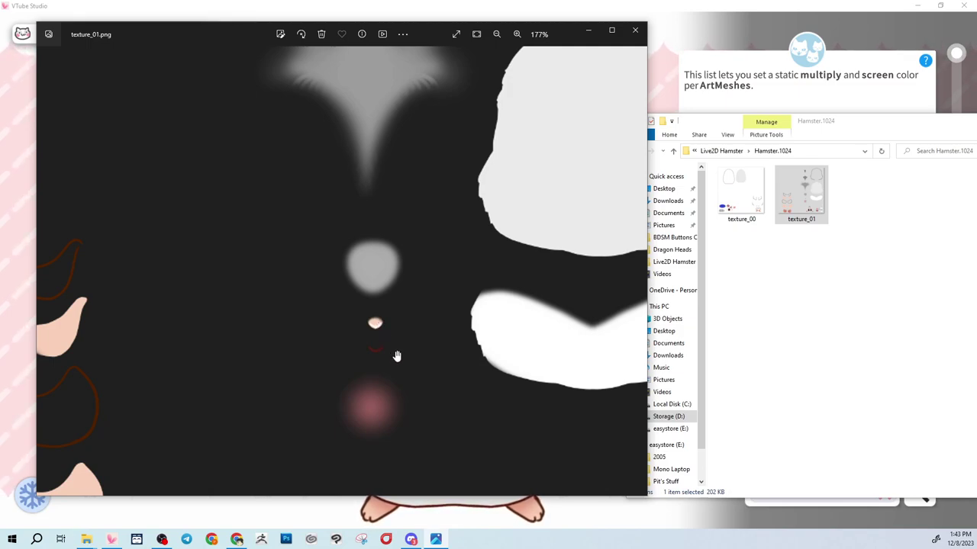
scroll(362, 403, "down", 5)
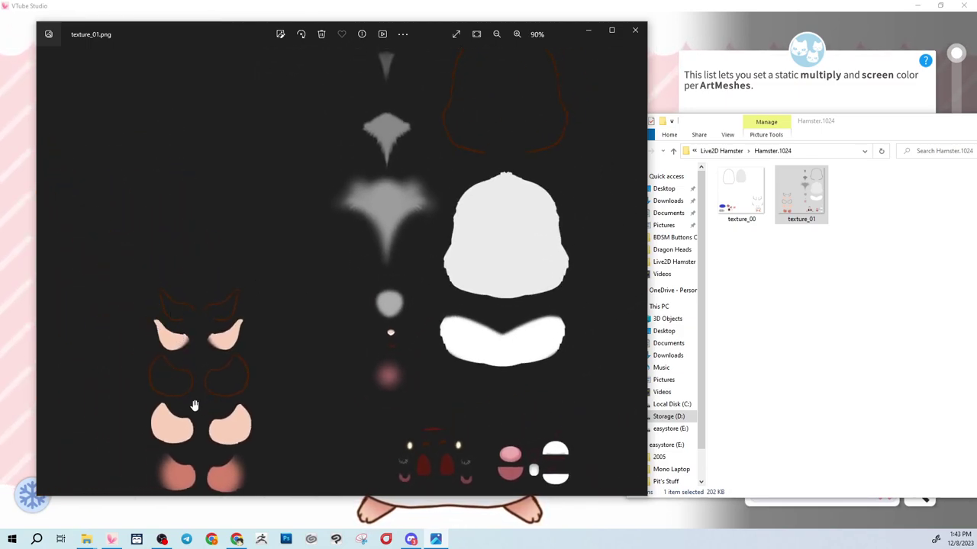
left_click(634, 29)
left_click_drag(901, 121, 715, 133)
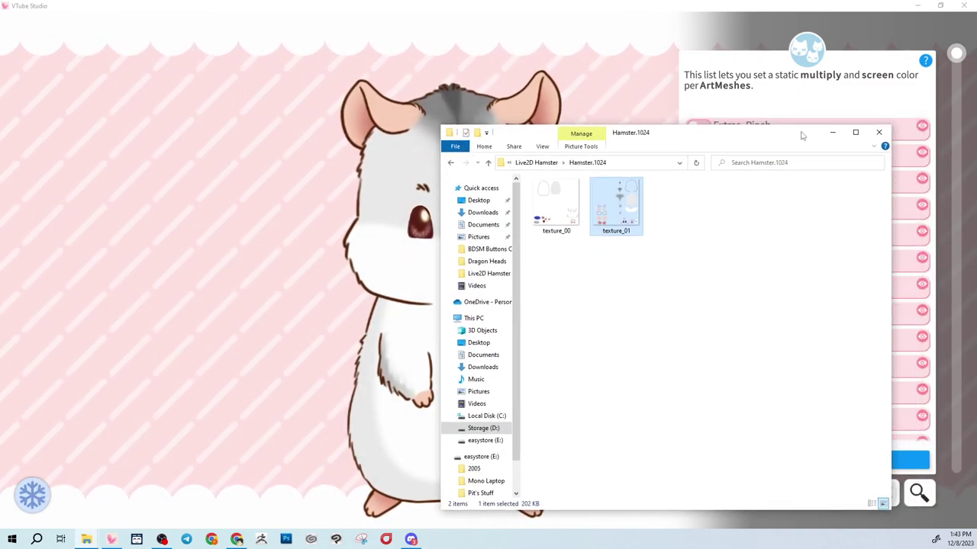
left_click(878, 132)
- Filter the ArtMesh list to Head_Line and Head_BaseColor by picking the hamster's head
left_click(546, 180)
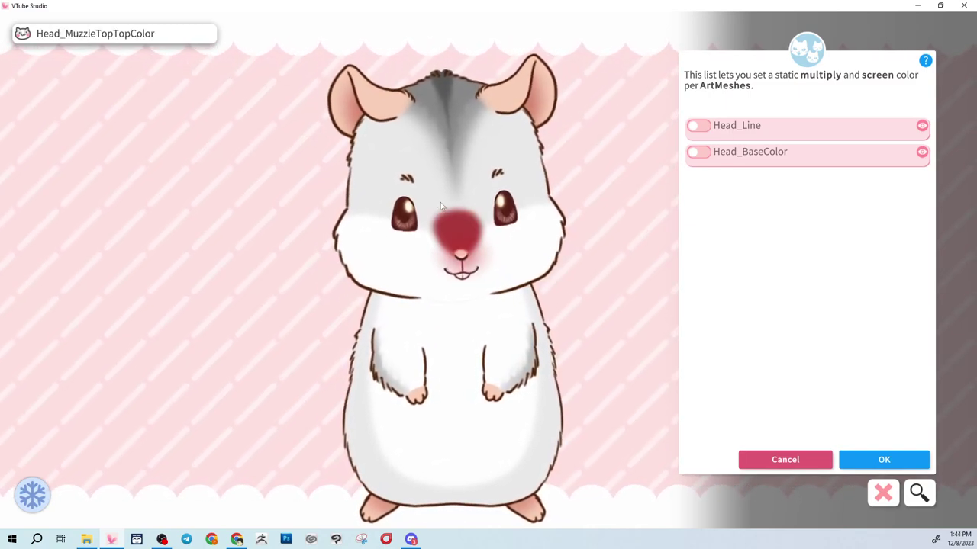
mouse_move(438, 140)
left_mouse_down()
mouse_move(445, 126)
mouse_move(406, 130)
mouse_move(409, 111)
mouse_move(511, 107)
mouse_move(496, 126)
mouse_move(505, 162)
left_mouse_up()
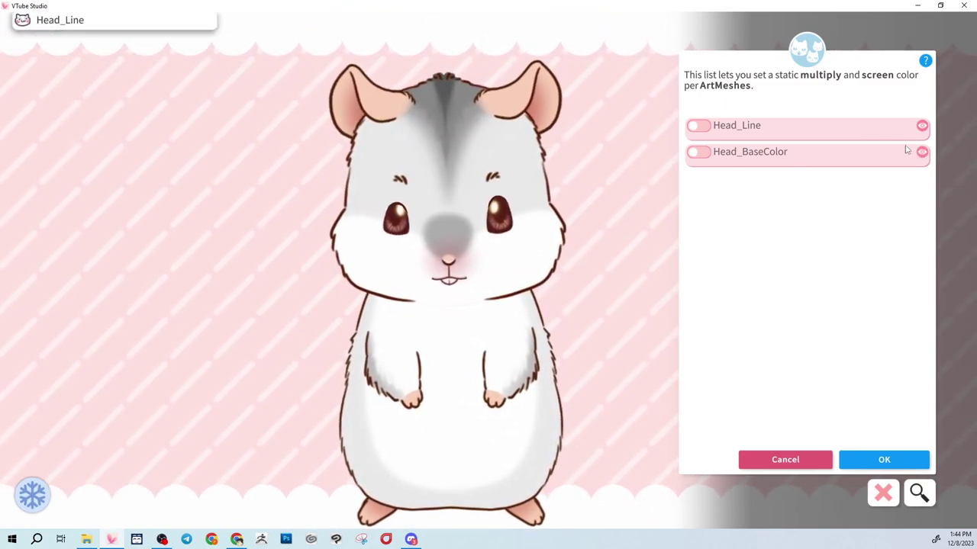
- Enable Head_BaseColor and set its multiply colour to #00FF98
left_click(696, 153)
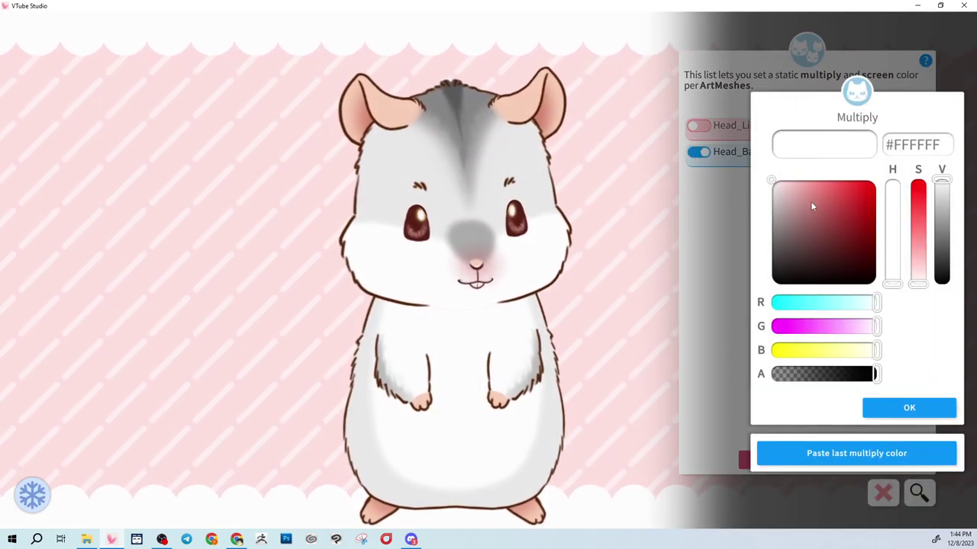
left_click_drag(810, 200, 904, 148)
left_click_drag(861, 350, 813, 350)
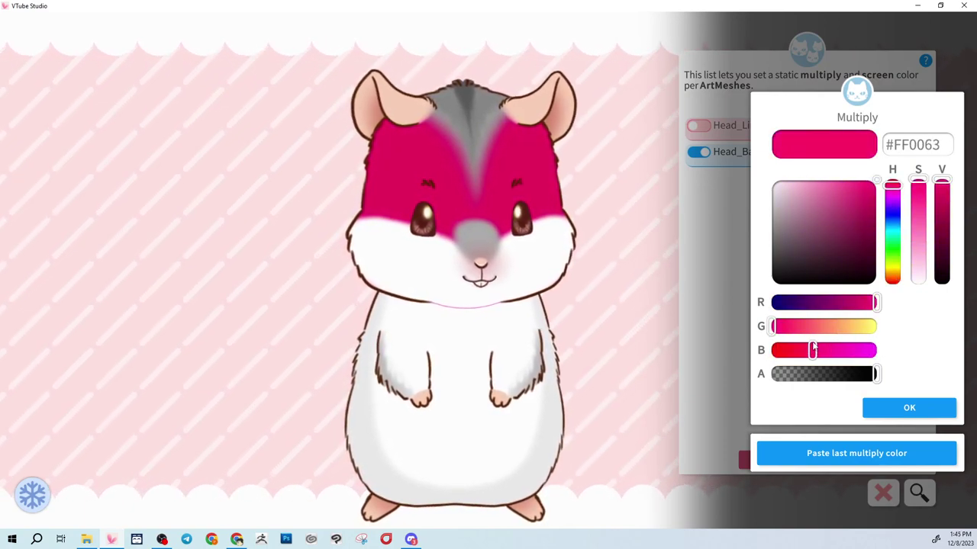
mouse_move(872, 216)
left_mouse_down()
mouse_move(794, 201)
mouse_move(804, 262)
mouse_move(817, 232)
mouse_move(764, 227)
mouse_move(831, 248)
mouse_move(871, 286)
mouse_move(878, 234)
mouse_move(918, 158)
mouse_move(842, 148)
left_mouse_up()
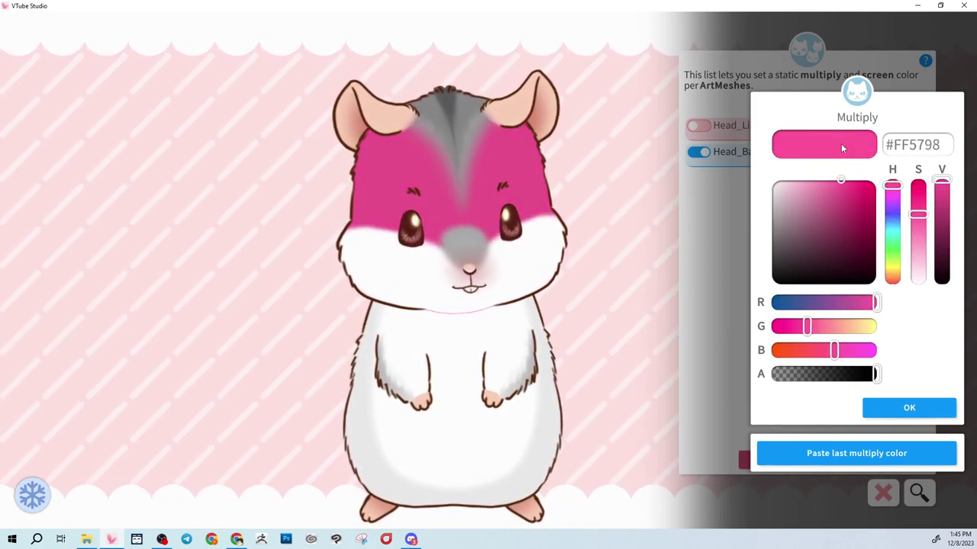
left_click_drag(806, 326, 724, 302)
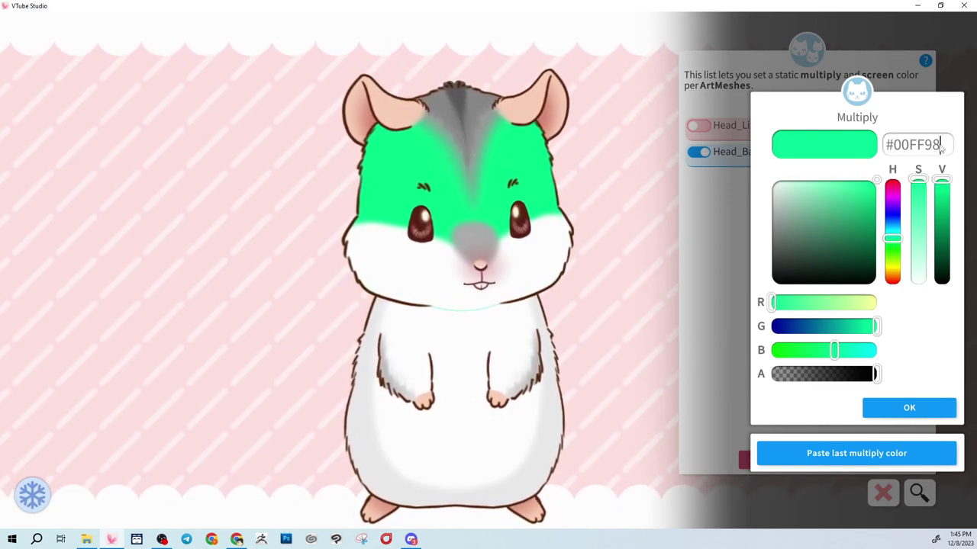
left_click(908, 148)
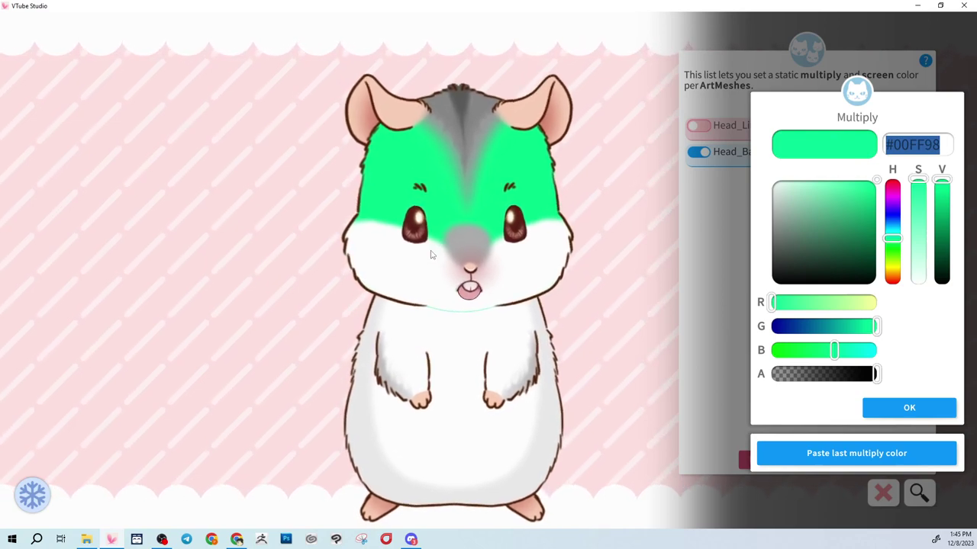
left_click(883, 407)
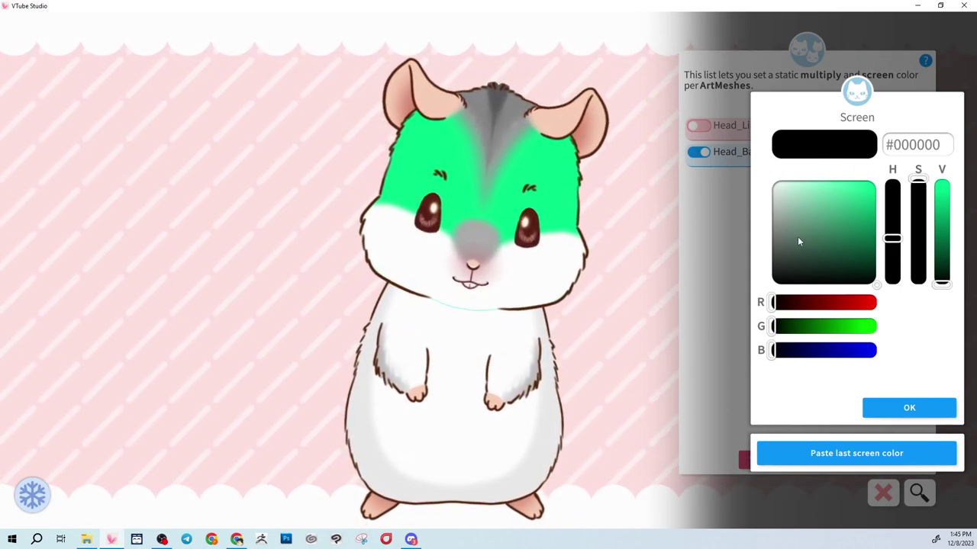
- Set Head_BaseColor's screen colour to #00FBBF, turning the head fur aqua
left_click_drag(806, 246, 813, 384)
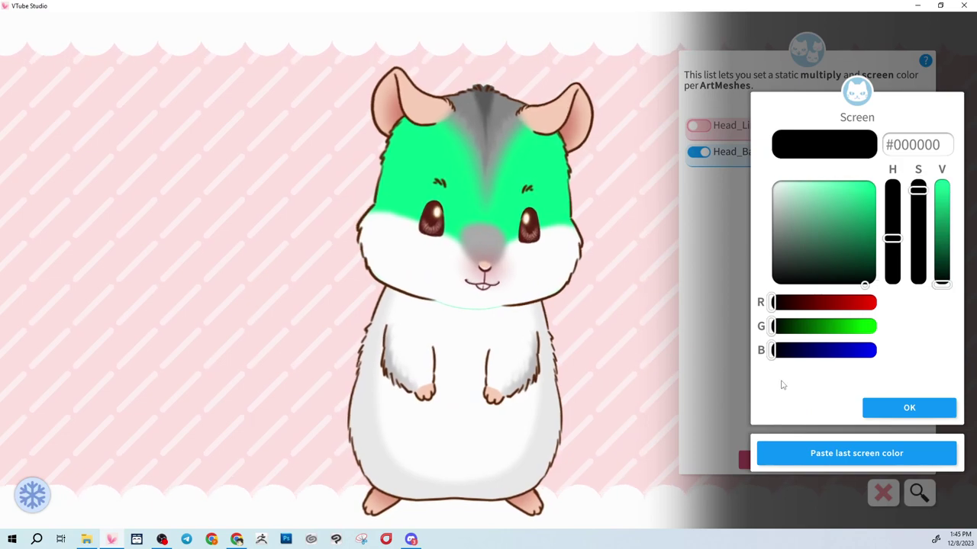
left_click_drag(883, 285, 935, 170)
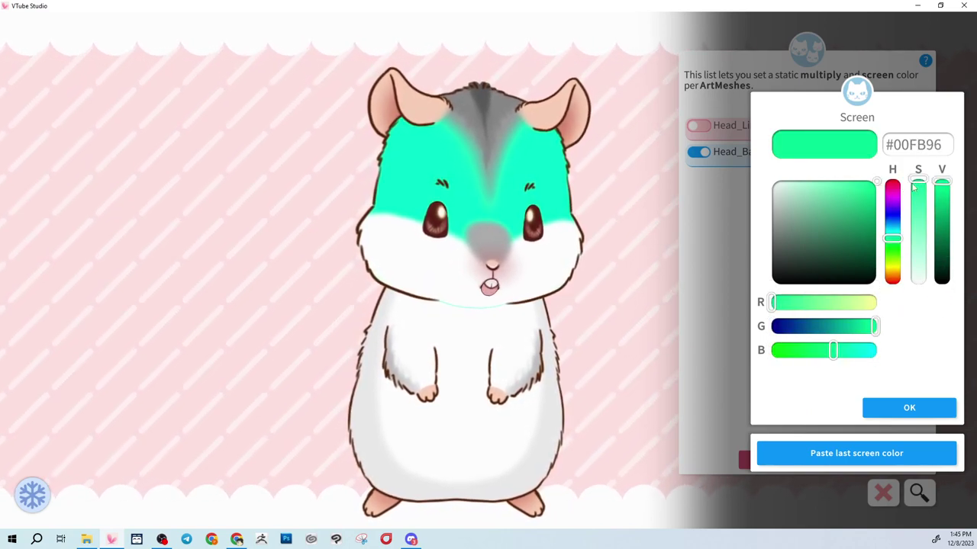
mouse_move(890, 236)
left_mouse_down()
mouse_move(891, 184)
mouse_move(900, 241)
left_mouse_up()
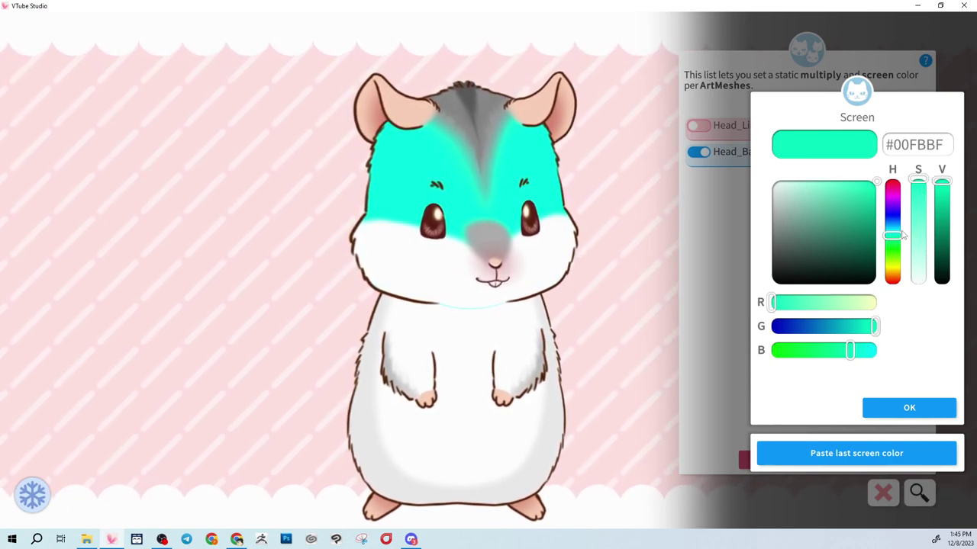
left_click(900, 407)
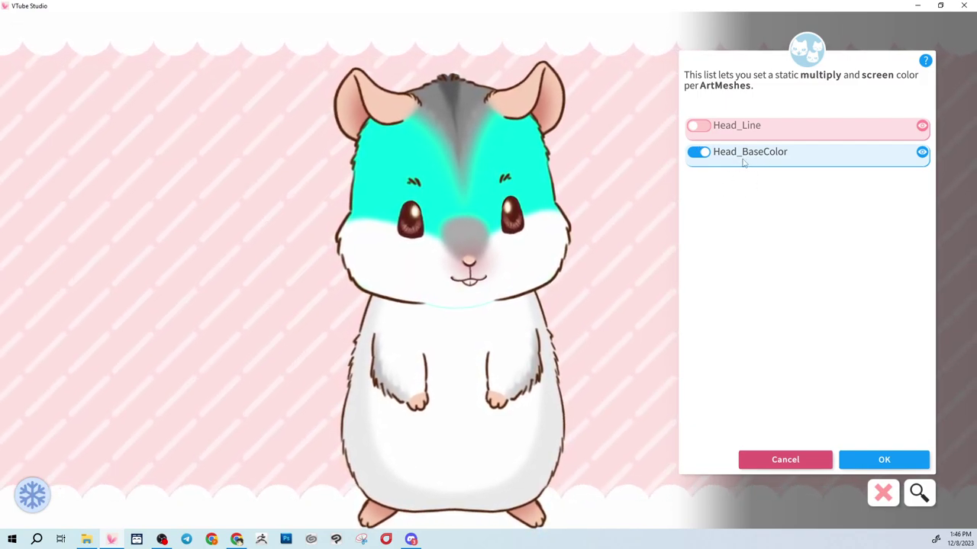
- Enable Body_BaseColor and paste the head's multiply and #00FBBF screen colours onto it
left_click(548, 439)
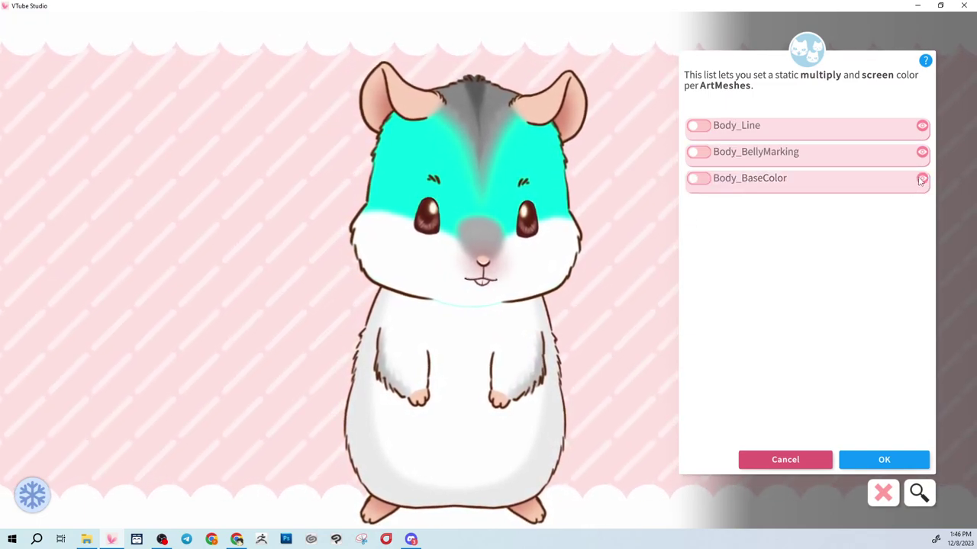
left_click(698, 178)
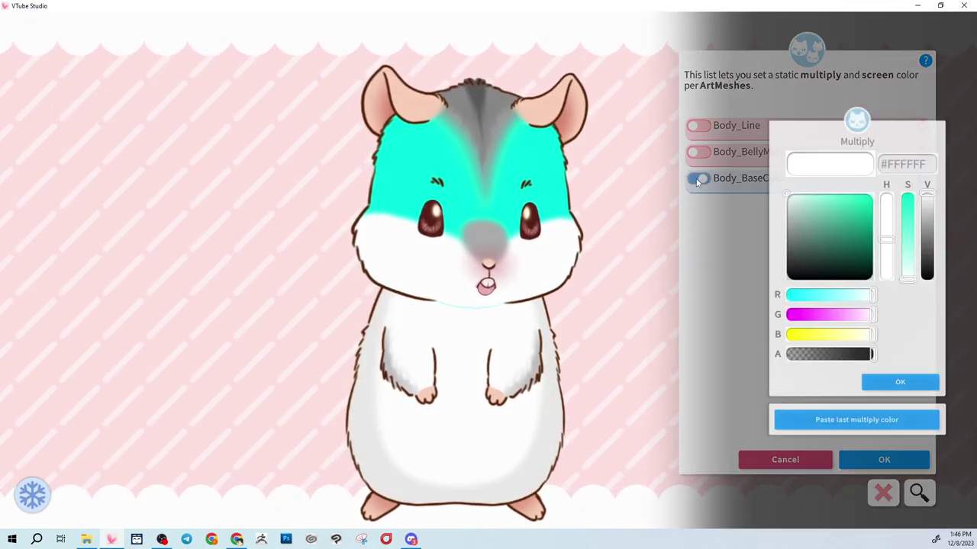
left_click(820, 454)
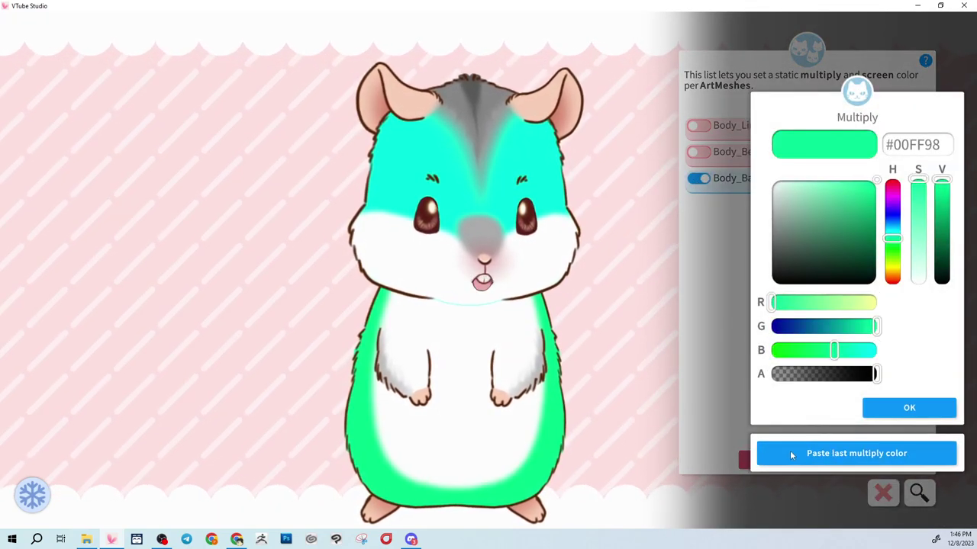
left_click(918, 409)
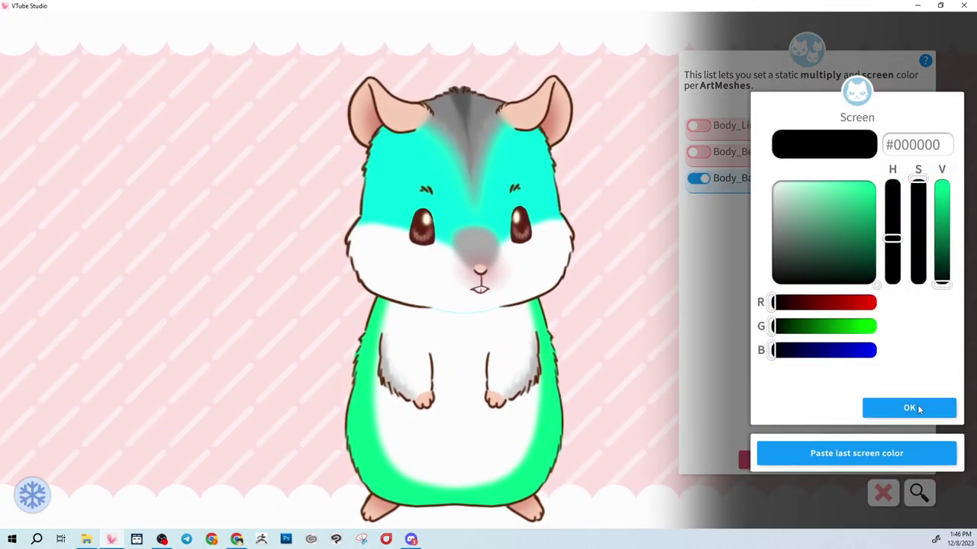
left_click(851, 454)
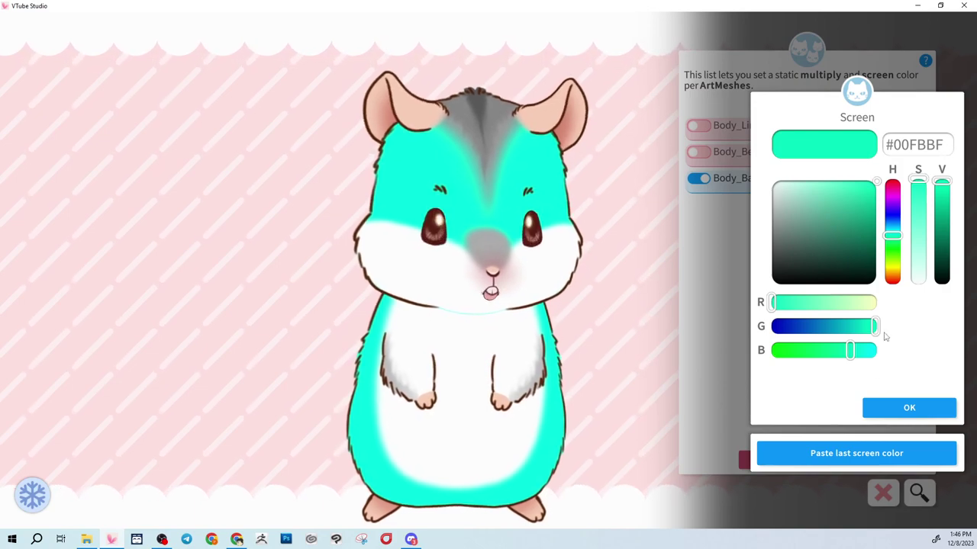
left_click(909, 410)
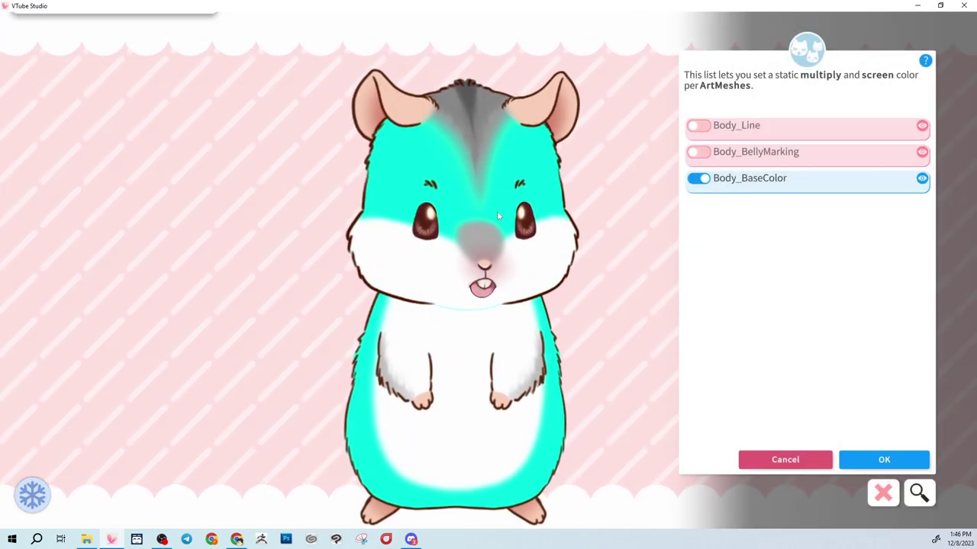
left_click(449, 237)
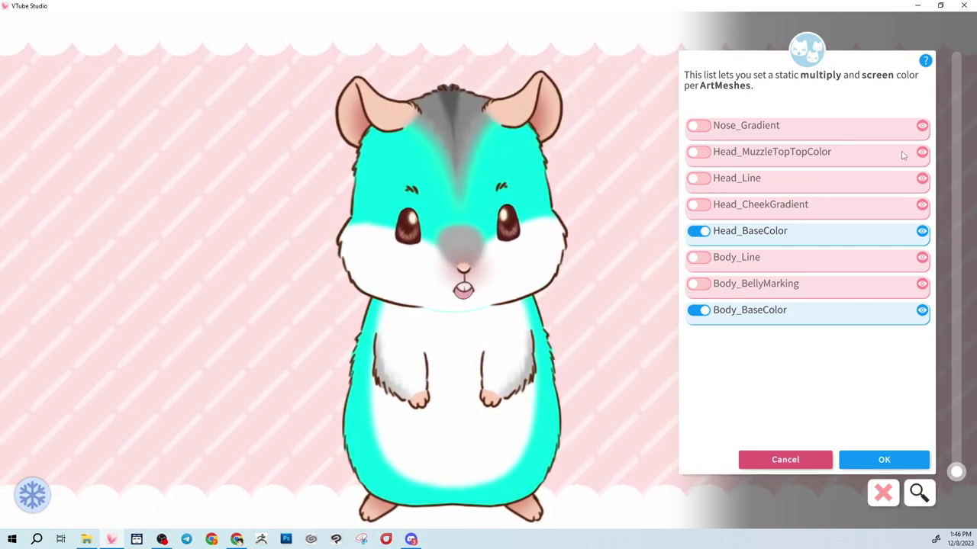
- Enable Head_MuzzleTopTopColor, paste the last colours, and remove green so its screen colour turns blue
mouse_move(922, 155)
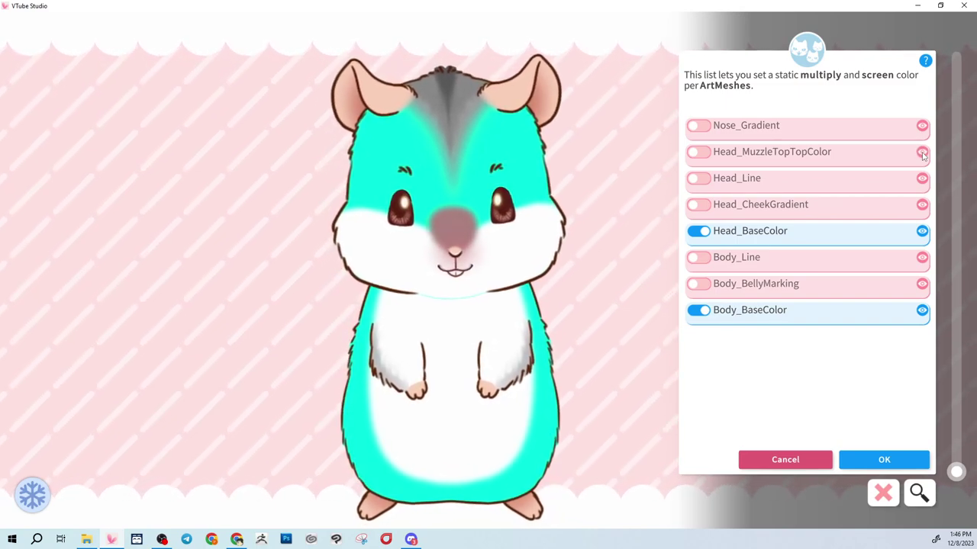
left_click(702, 152)
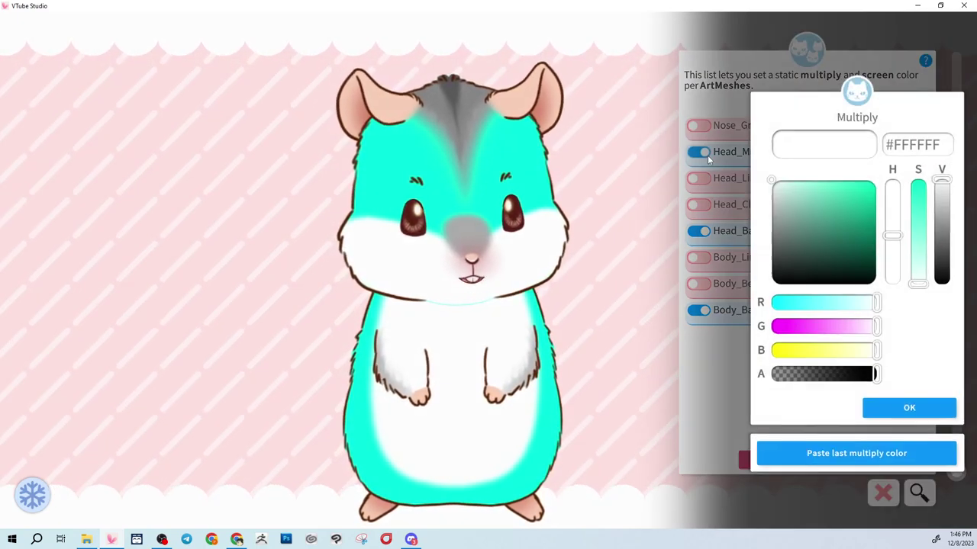
left_click(855, 451)
left_click(889, 410)
left_click(853, 452)
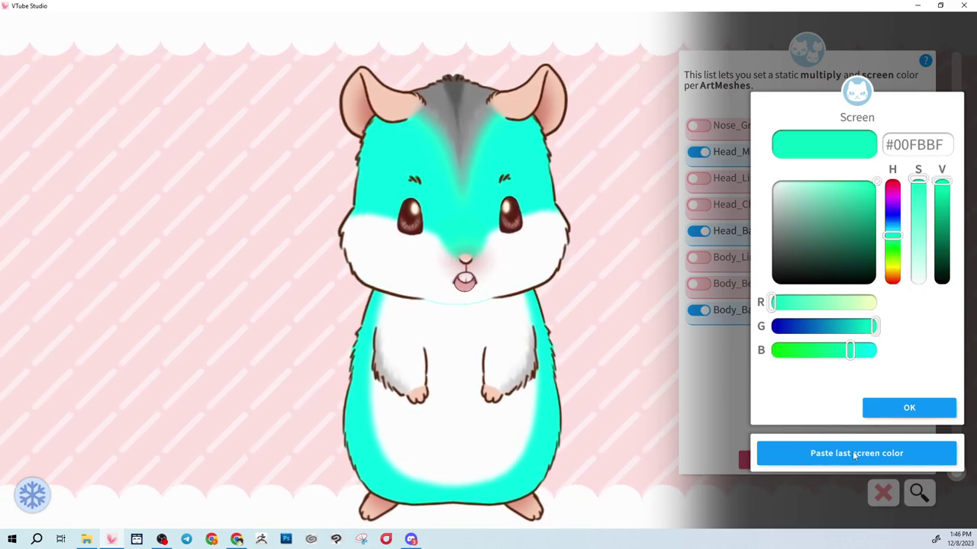
left_click_drag(822, 326, 735, 325)
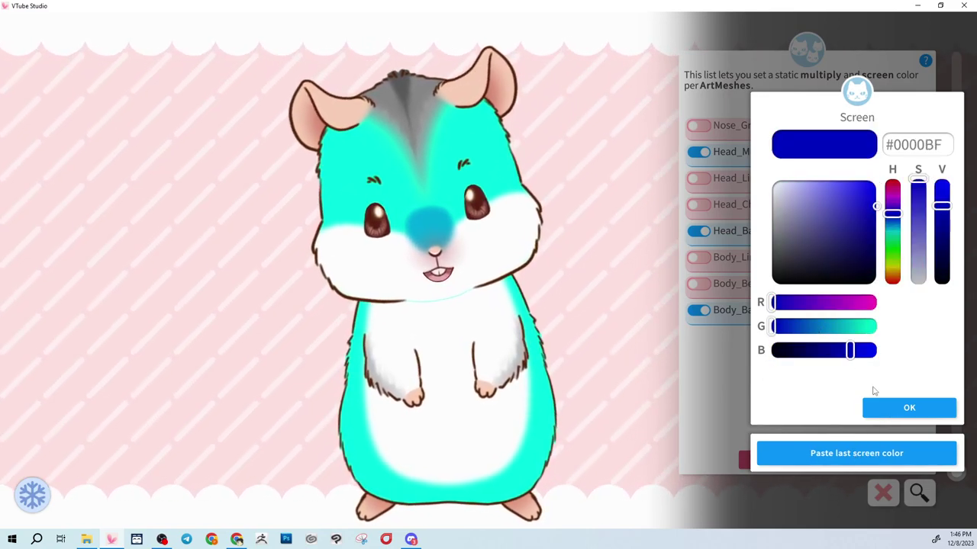
left_click(903, 407)
- Make the muzzle's multiply colour fully transparent while keeping the blue screen colour
left_click(920, 153)
left_click_drag(817, 215, 897, 167)
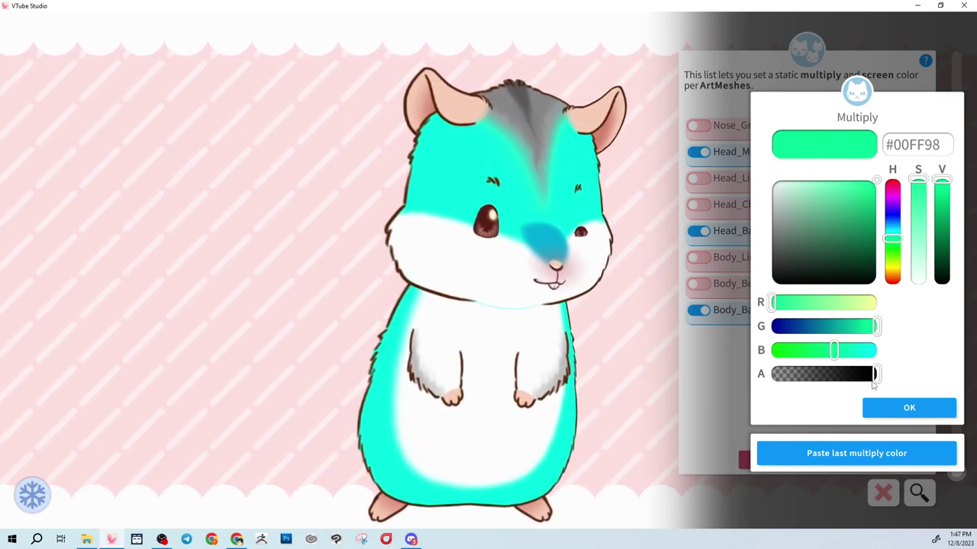
left_click_drag(876, 384, 755, 385)
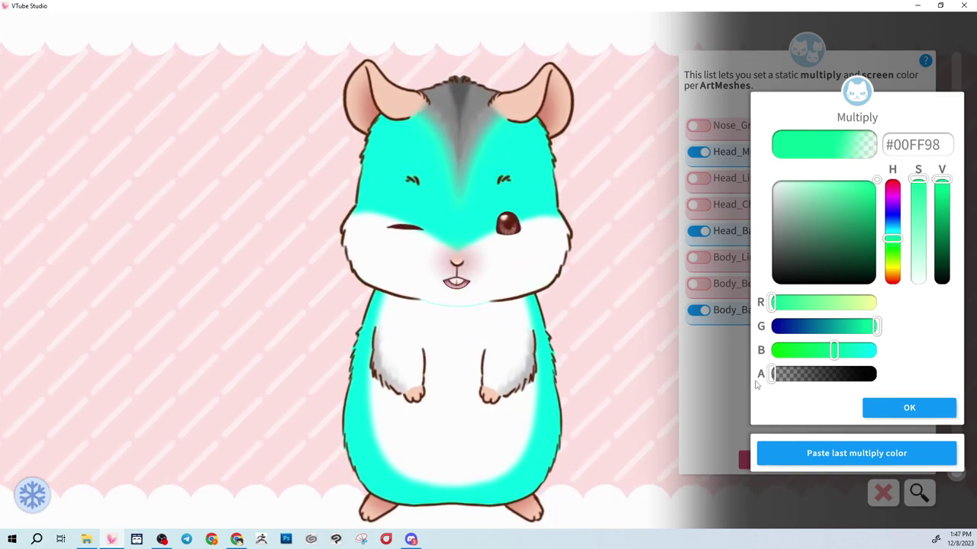
left_click(904, 408)
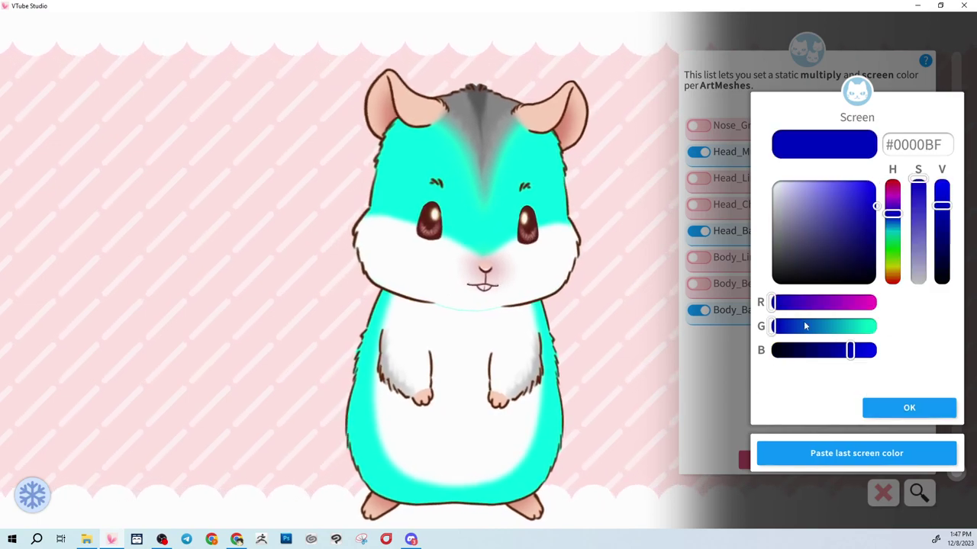
left_click(930, 408)
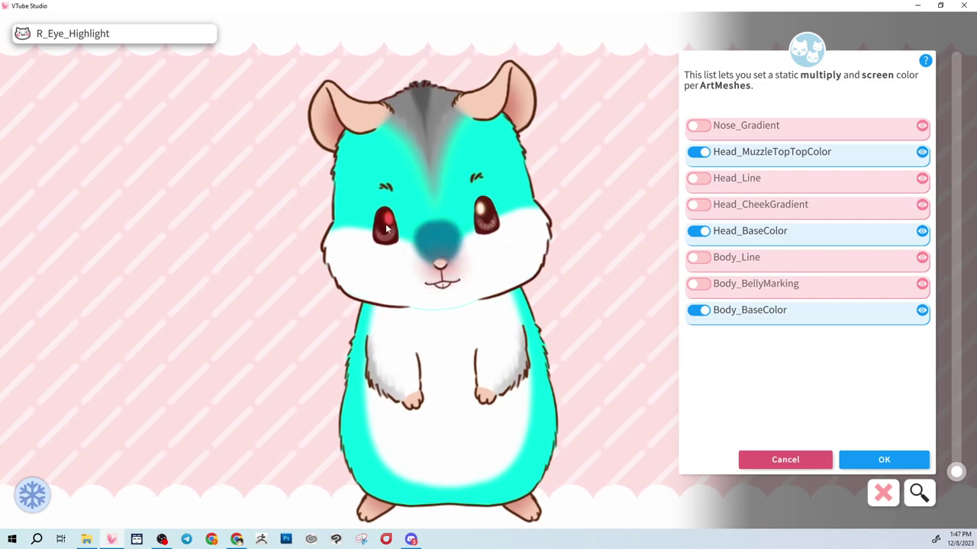
- Enable R_Eye_Sclera and give it a pure blue #0000FF multiply colour at full opacity
left_click(487, 221)
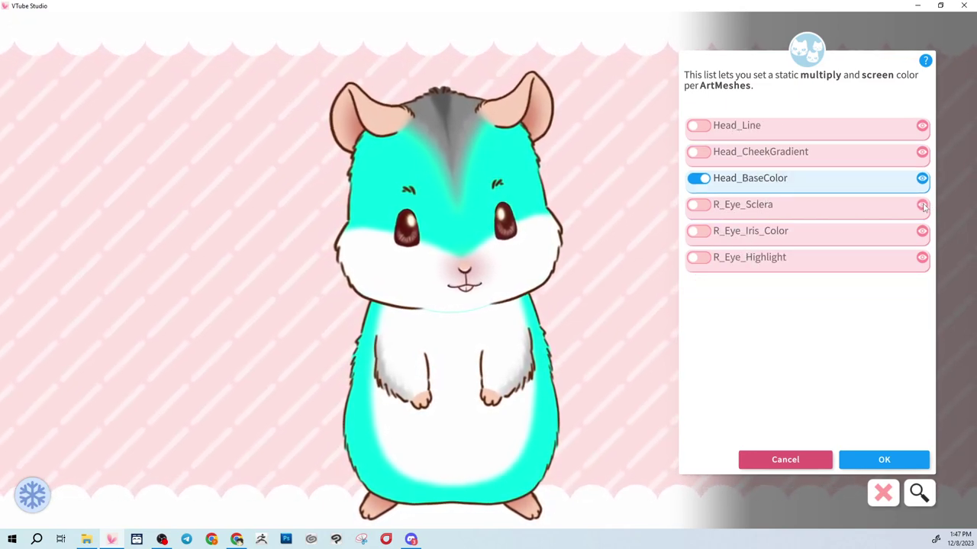
left_click(745, 206)
left_click_drag(825, 240, 866, 181)
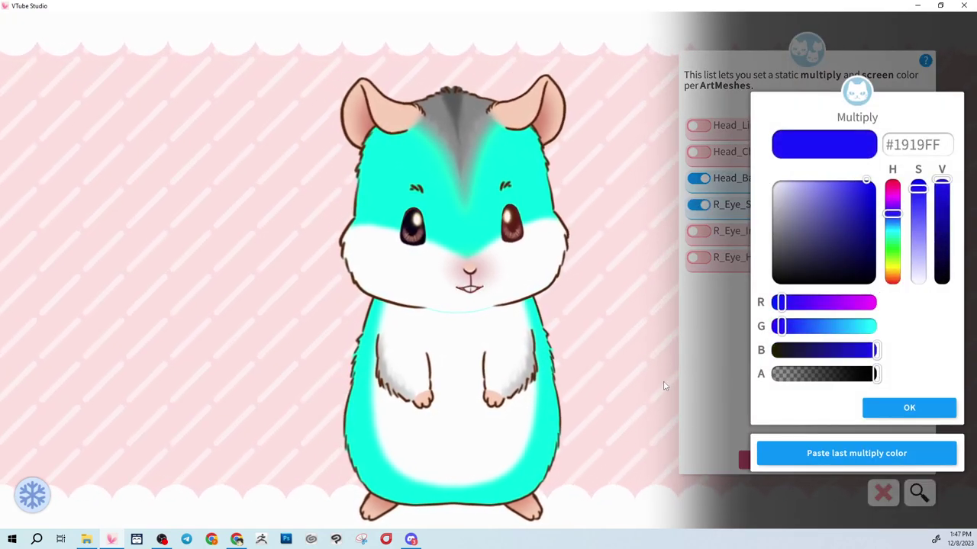
left_click_drag(875, 374, 760, 372)
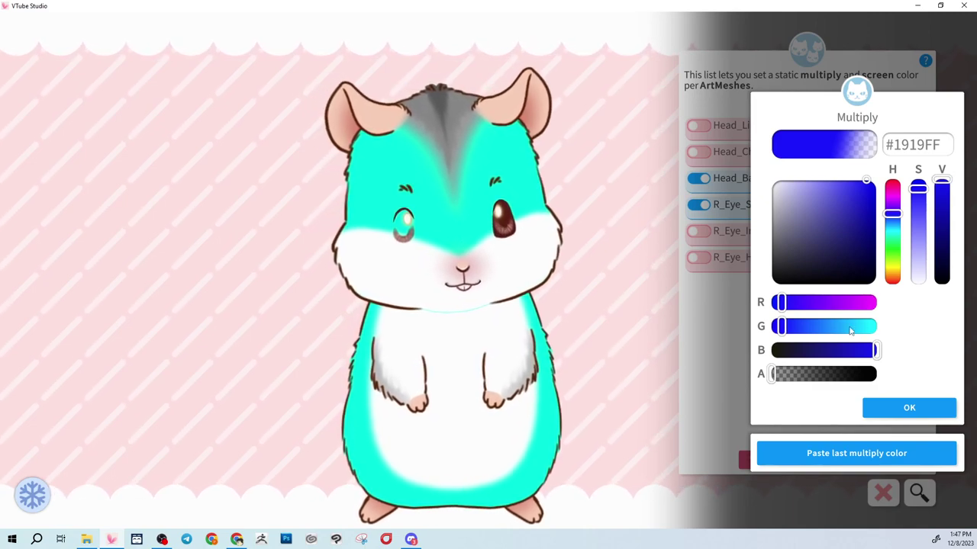
left_click_drag(847, 373, 946, 374)
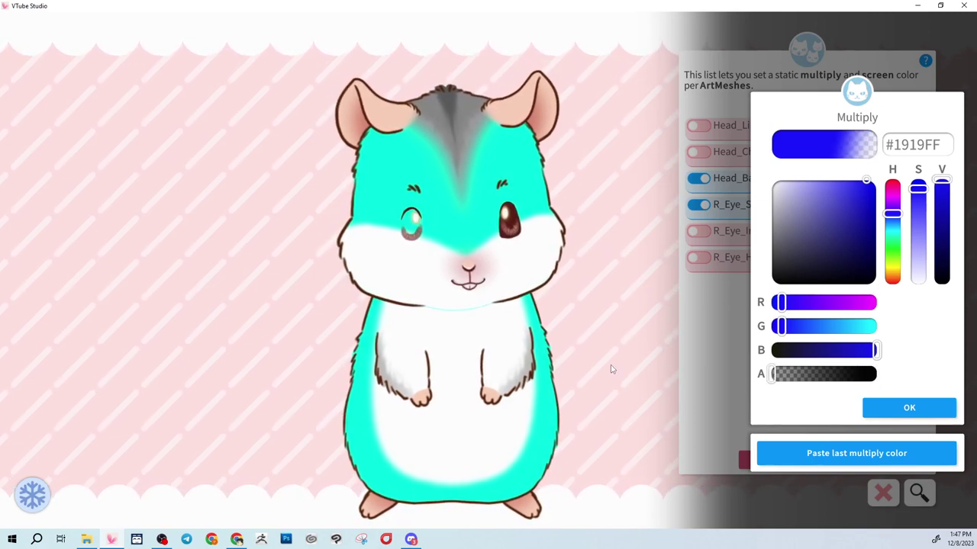
key("Right")
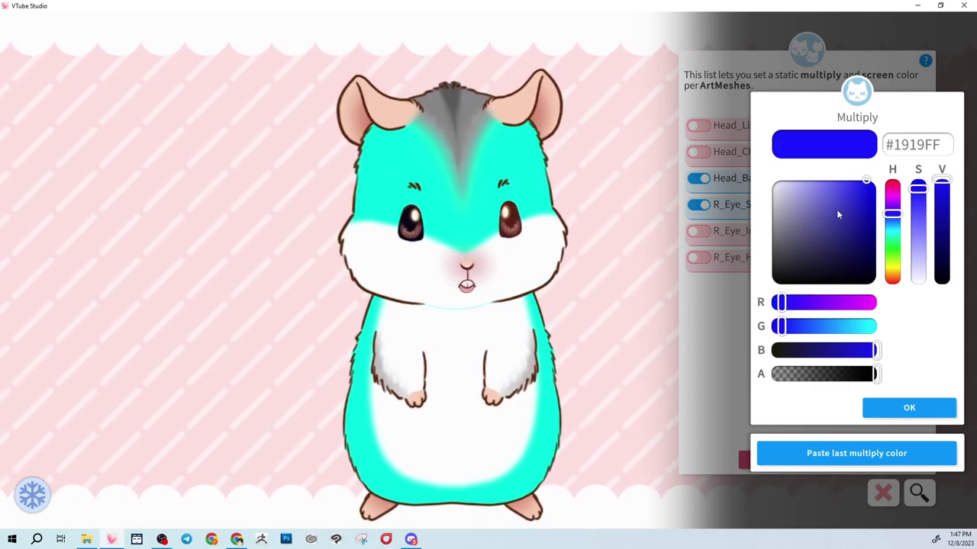
left_click_drag(837, 211, 894, 186)
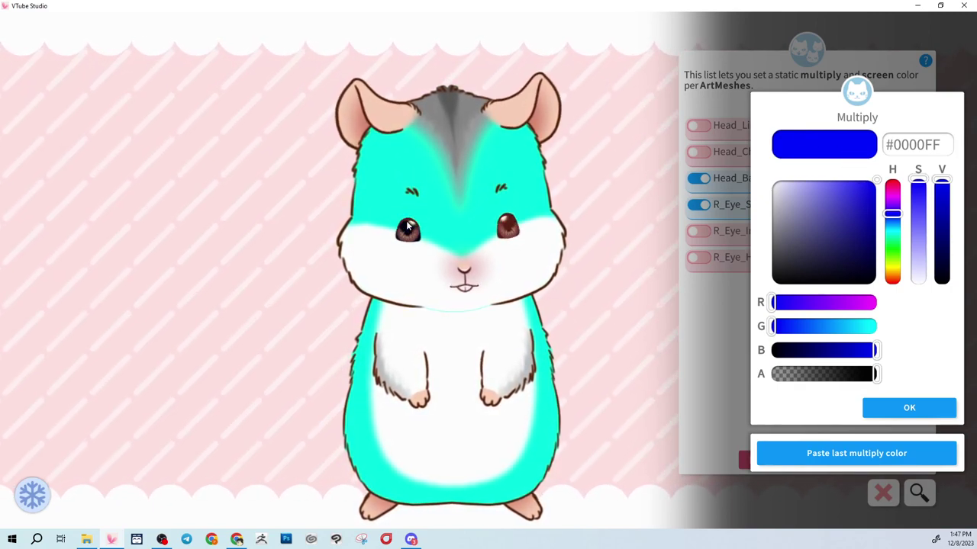
left_click(901, 412)
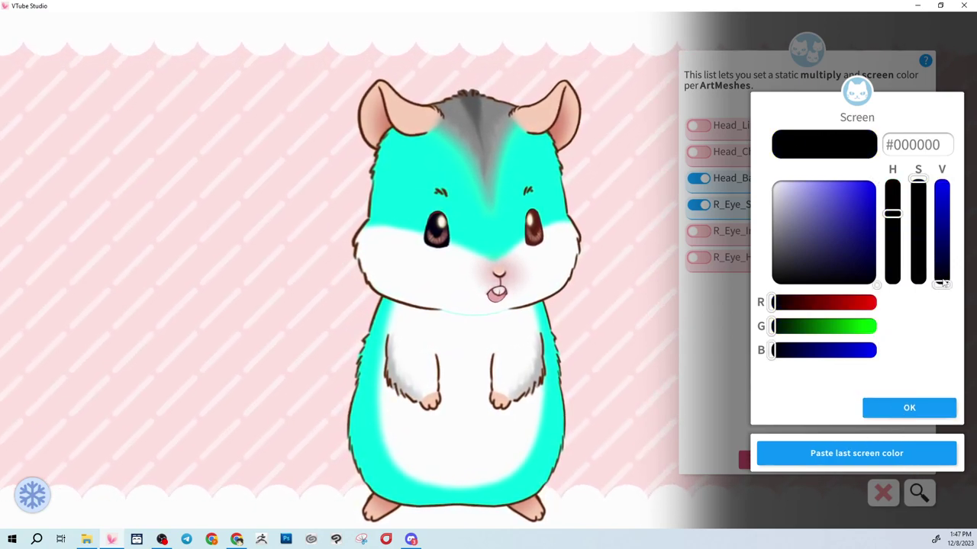
- Set R_Eye_Sclera's screen colour to a dark teal
left_click_drag(944, 284, 942, 184)
left_click(843, 213)
mouse_move(852, 202)
left_mouse_down()
mouse_move(876, 180)
mouse_move(592, 148)
mouse_move(763, 290)
mouse_move(877, 181)
mouse_move(830, 180)
mouse_move(847, 180)
mouse_move(889, 133)
left_mouse_up()
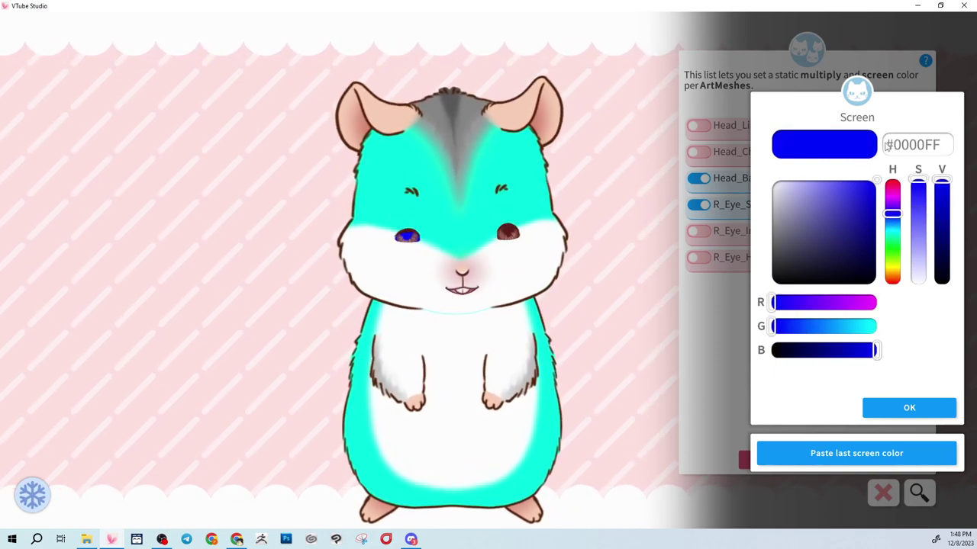
left_click_drag(897, 246, 893, 222)
left_click_drag(876, 350, 820, 350)
left_click(900, 406)
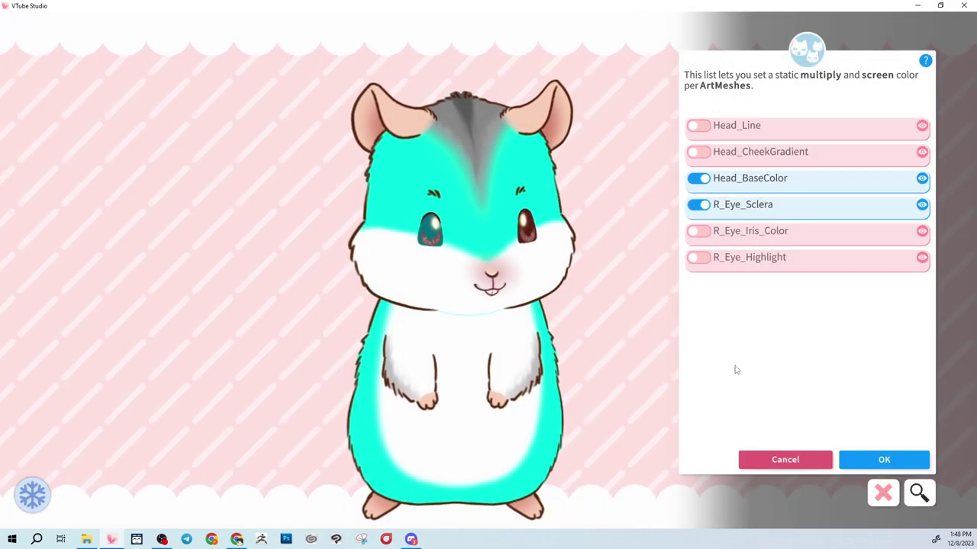
- Copy the blue multiply and teal screen colours onto L_Eye_Sclera
scroll(455, 176, "up", 4)
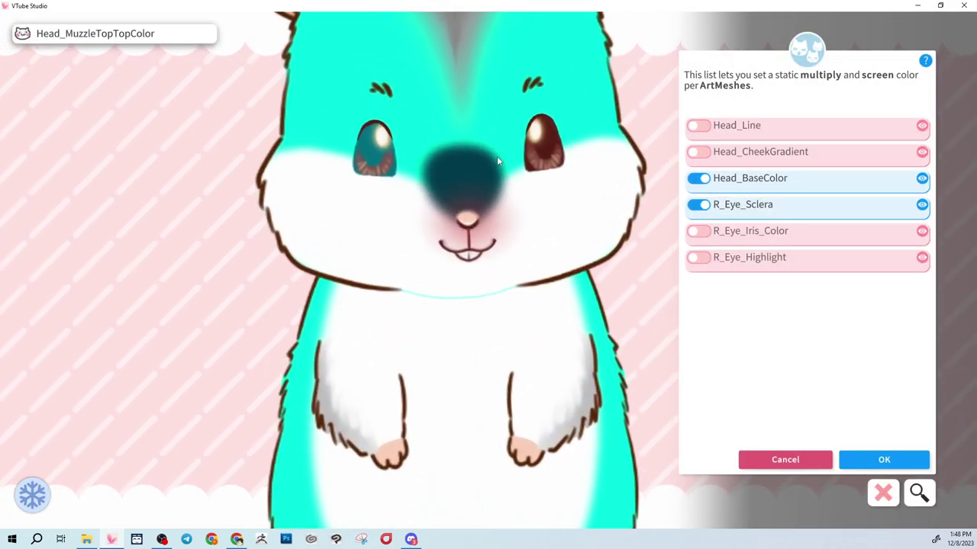
left_click(560, 142)
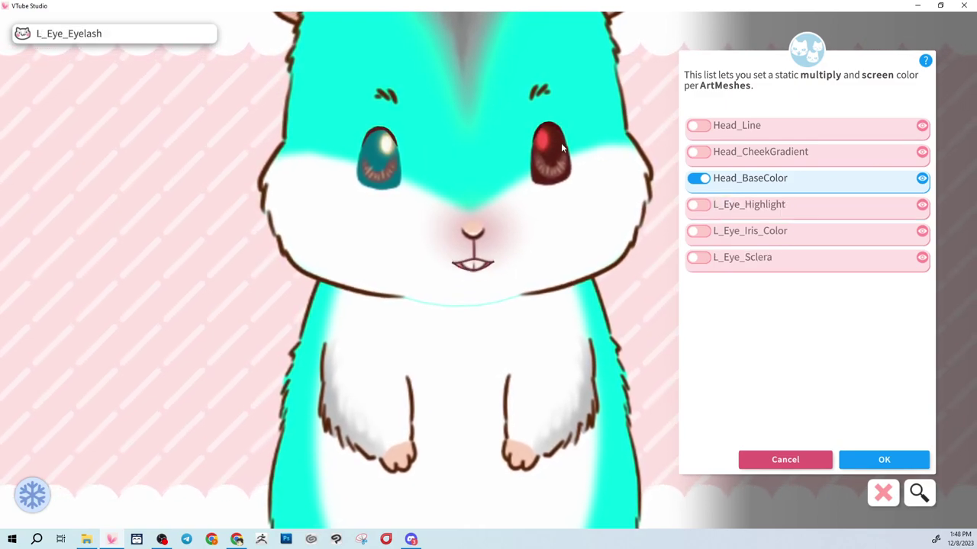
left_click(697, 257)
left_click(856, 453)
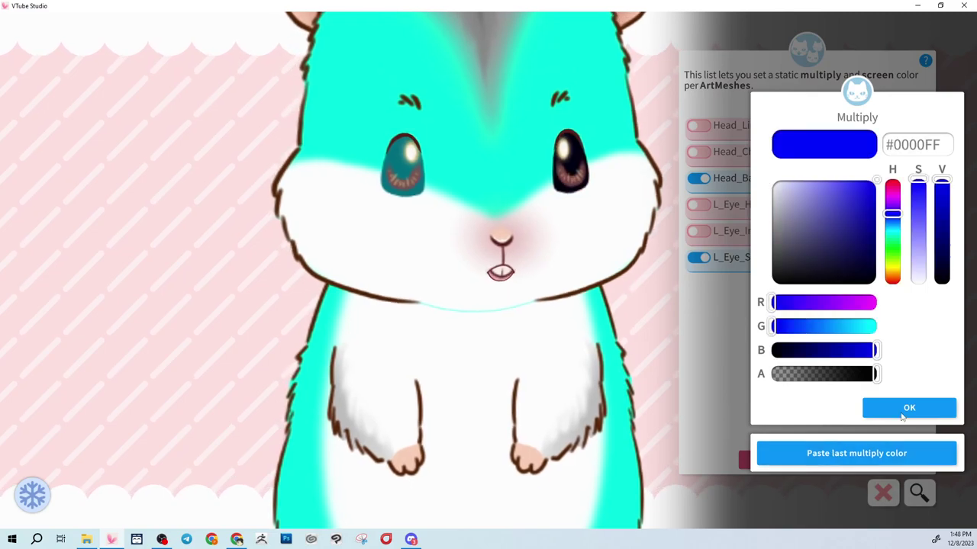
left_click(909, 407)
left_click(857, 454)
left_click(891, 413)
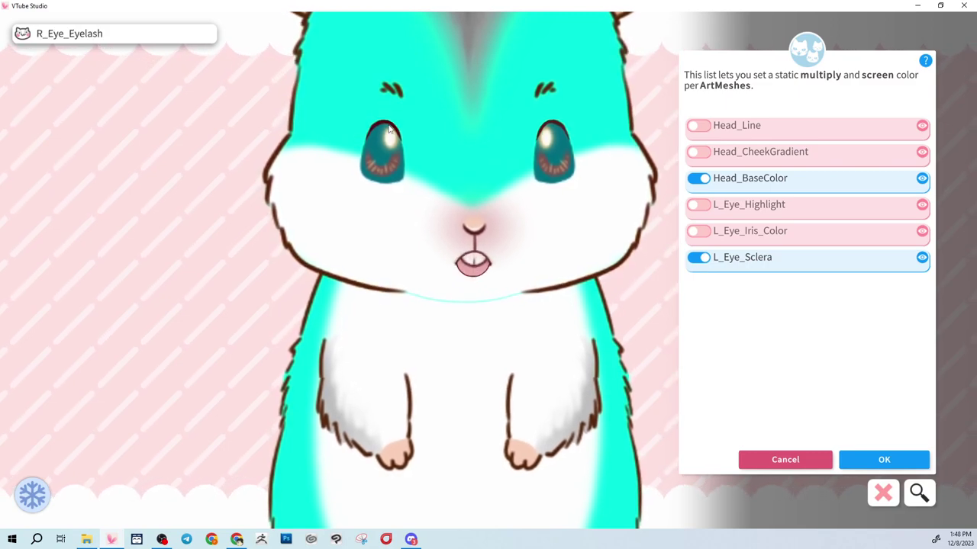
- Enable R_Eye_Eyelash and give it a bright green #75FF00 screen colour
left_click(389, 130)
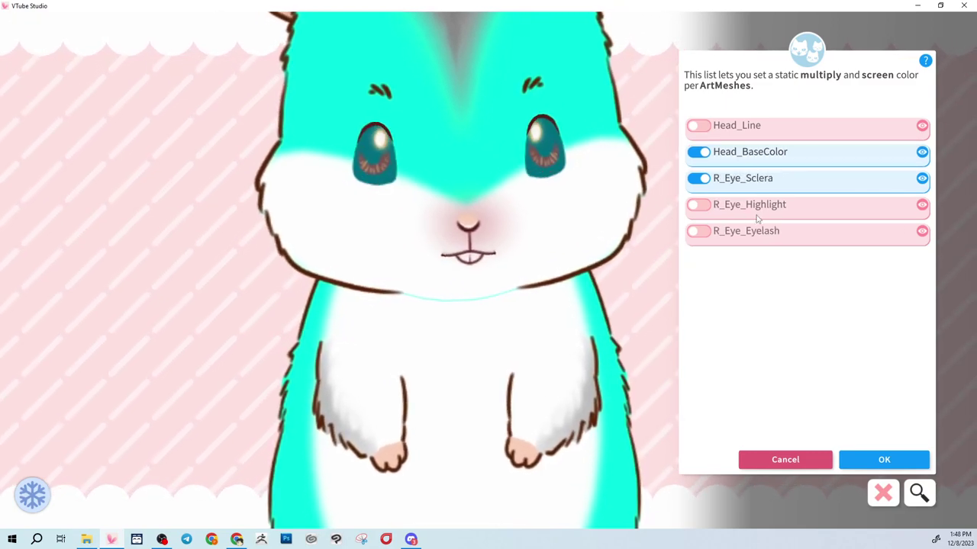
left_click(708, 235)
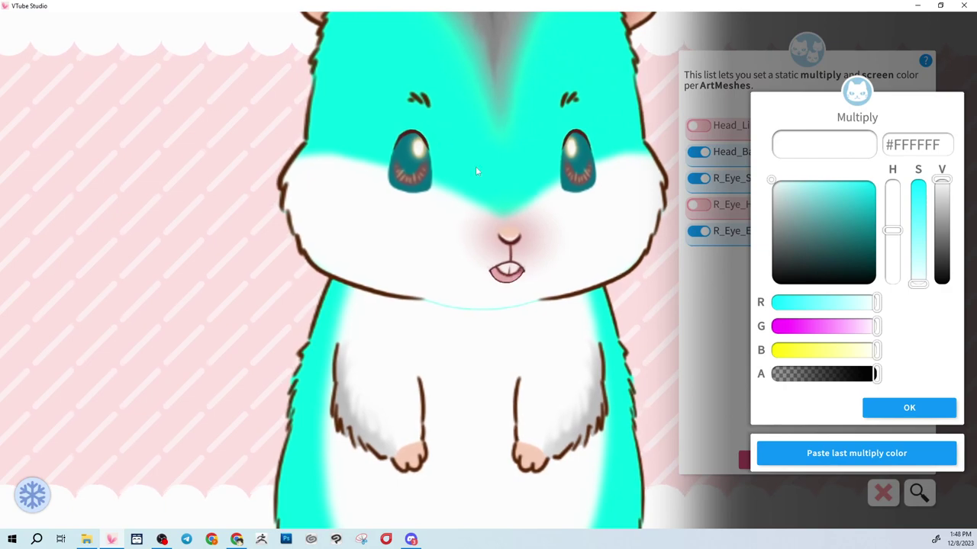
left_click(886, 409)
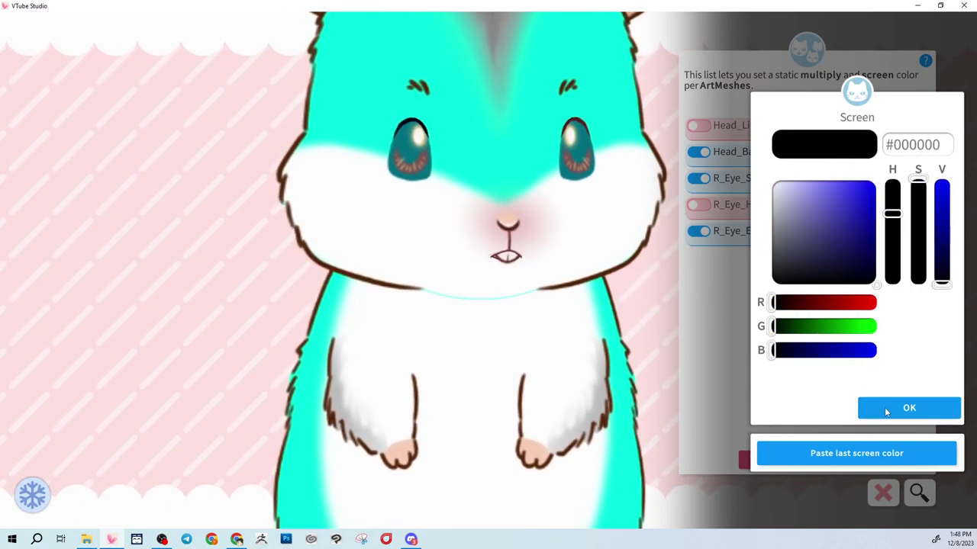
left_click(861, 453)
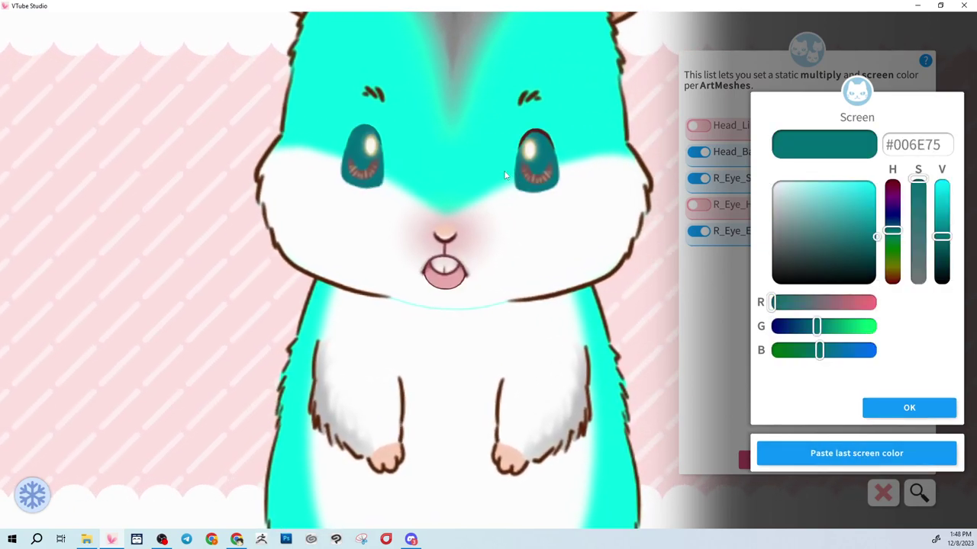
left_click_drag(891, 232, 903, 170)
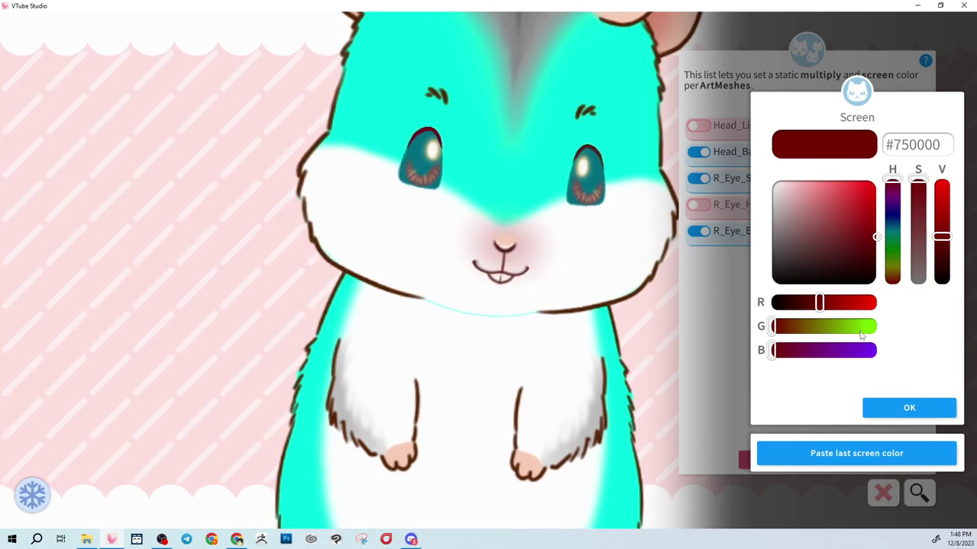
left_click_drag(861, 335, 908, 328)
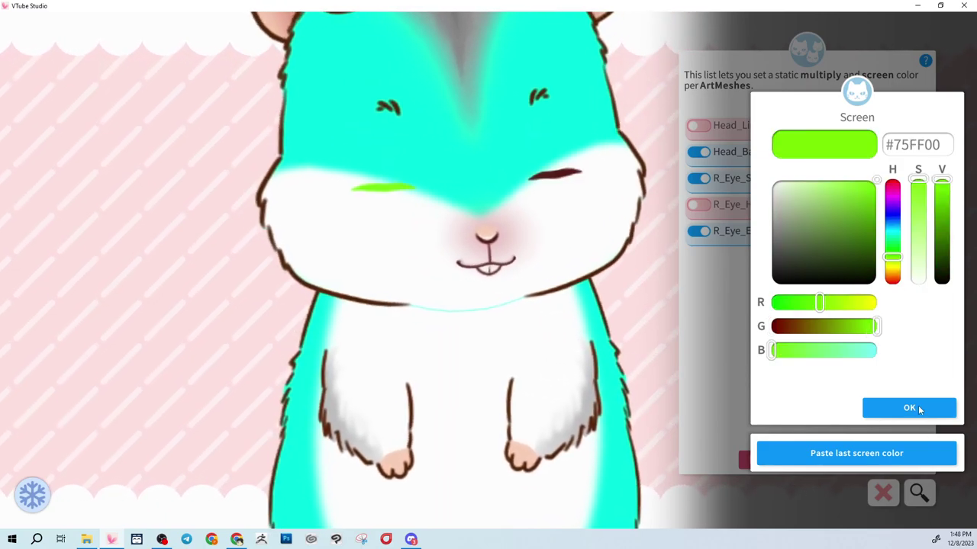
left_click(919, 409)
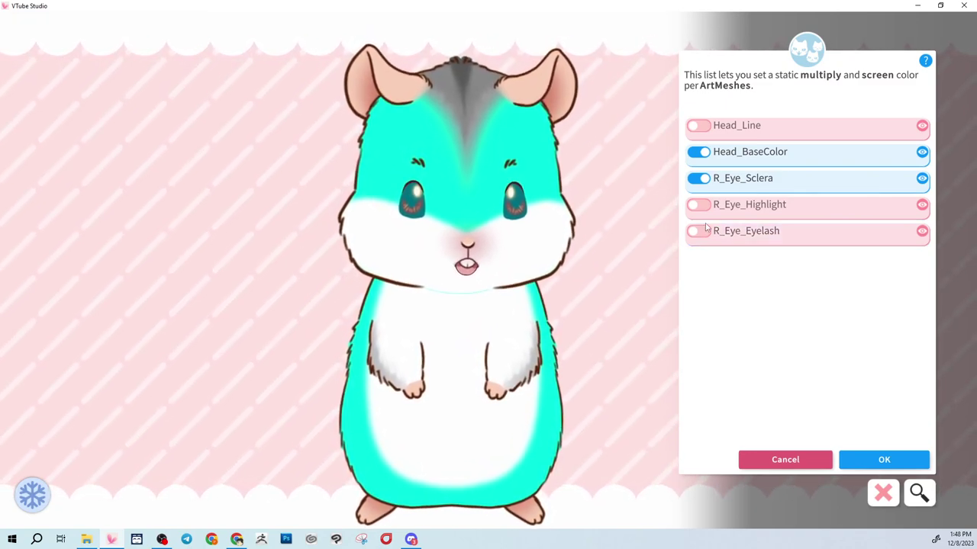
- Tint L_Eye_Iris_Color with multiply colour #00F500 and screen colour #00F600
left_click(511, 233)
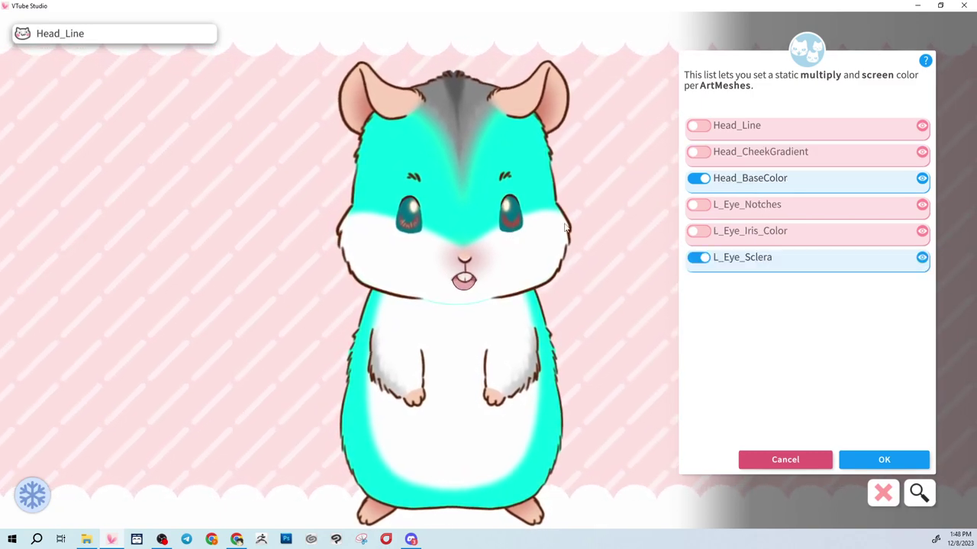
left_click(716, 234)
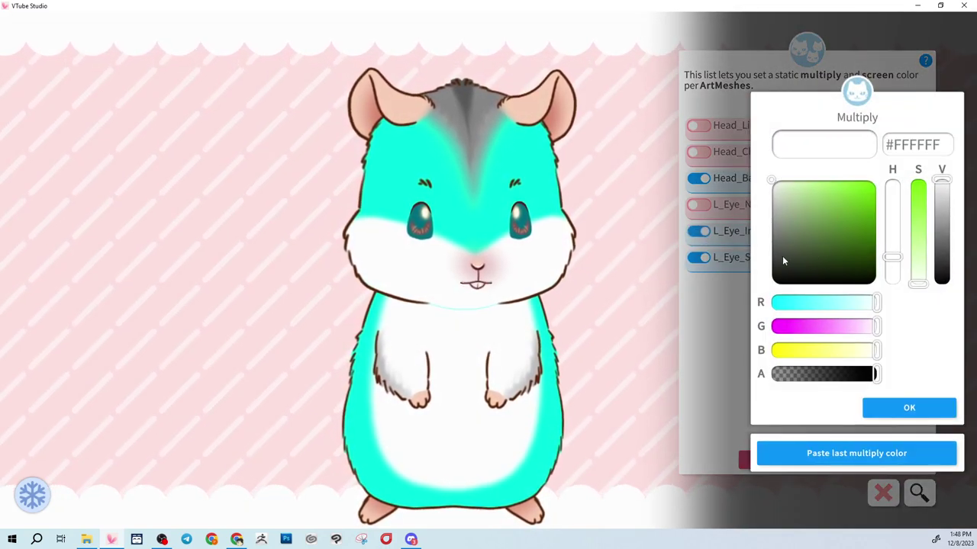
left_click_drag(780, 262, 895, 186)
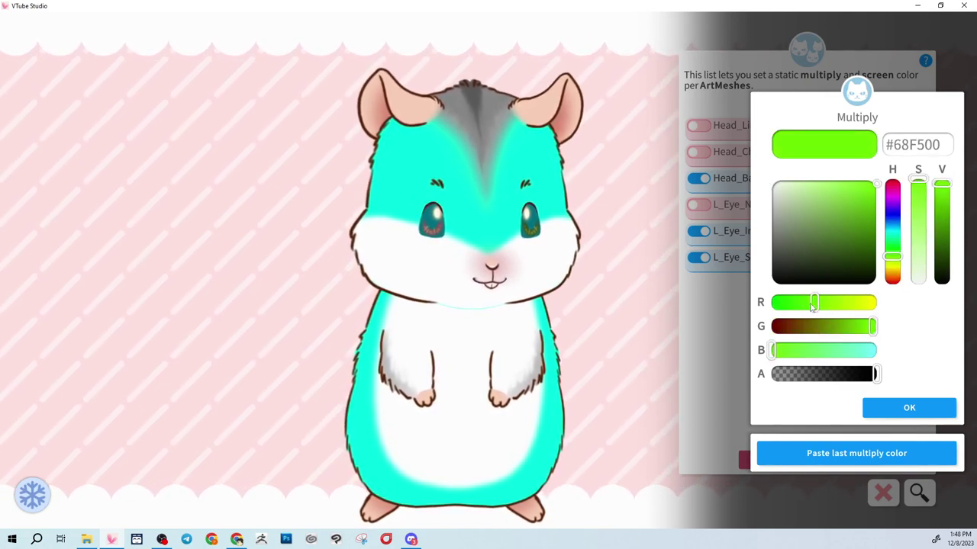
left_click_drag(814, 303, 747, 309)
left_click(895, 414)
left_click_drag(942, 281, 943, 186)
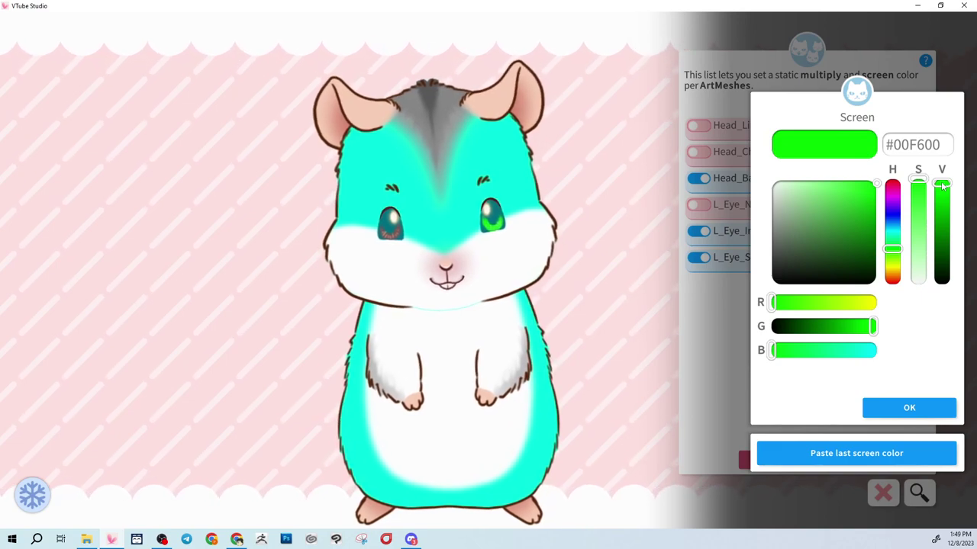
left_click(913, 409)
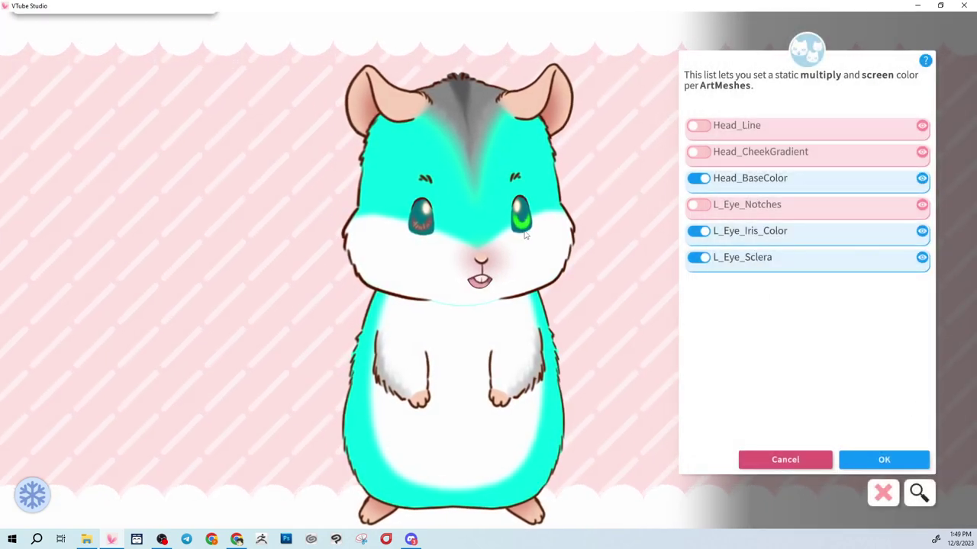
- Paste the same green multiply and screen colours onto R_Eye_Iris_Color
left_click(413, 231)
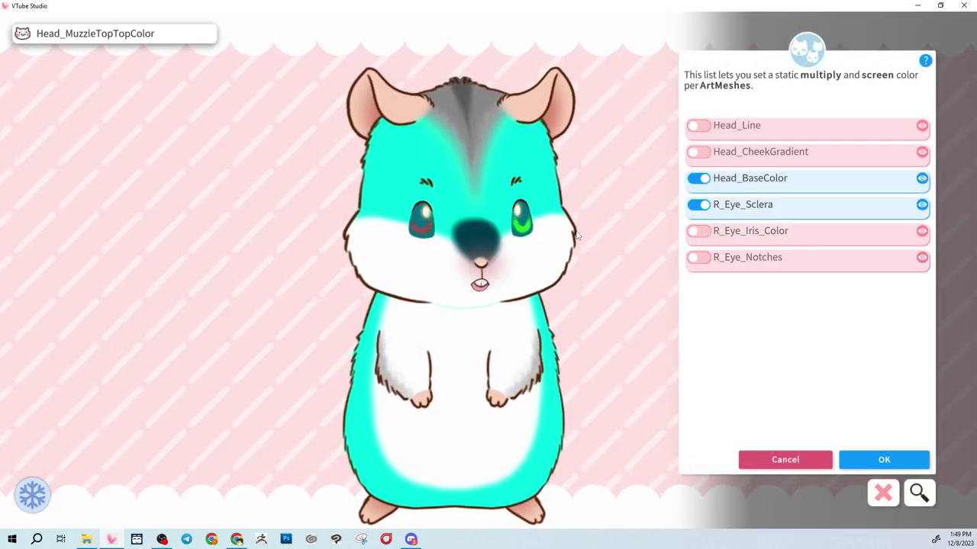
left_click(698, 233)
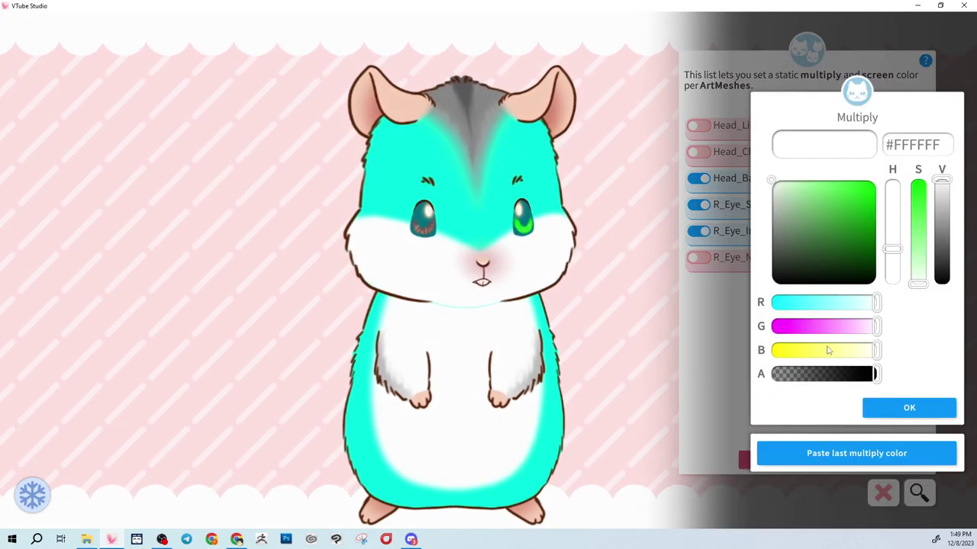
left_click(846, 453)
left_click(854, 454)
left_click(870, 407)
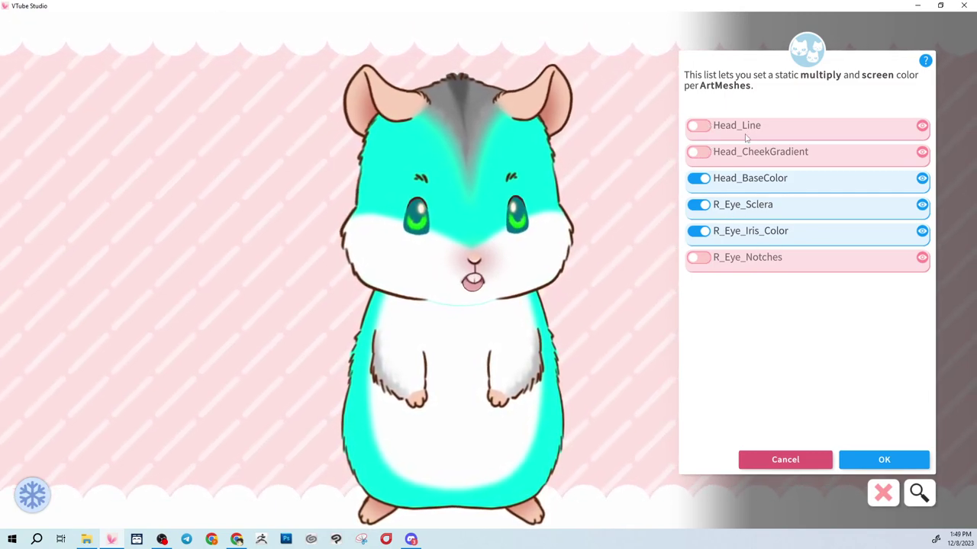
- Pick meshes on the model's forehead to list the head marking ArtMeshes
left_click(919, 494)
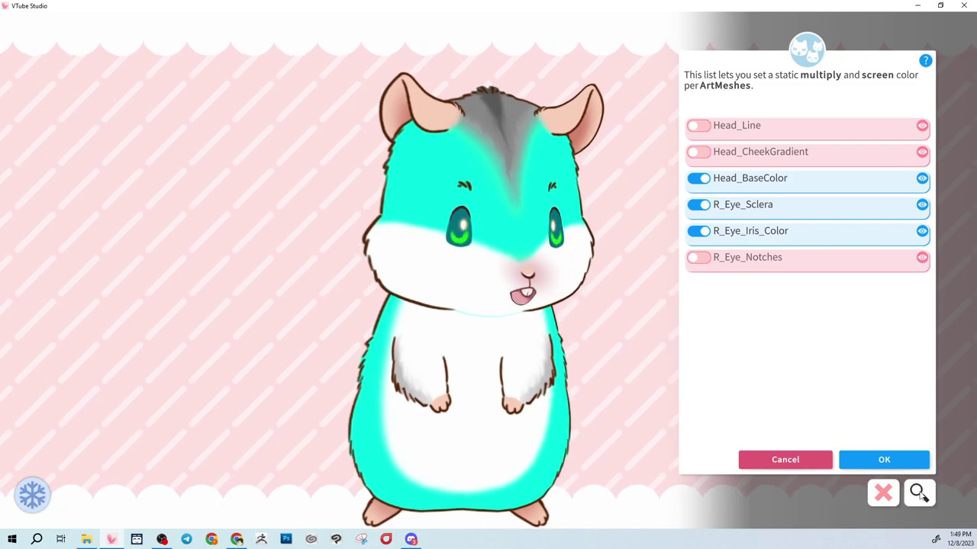
left_click(467, 145)
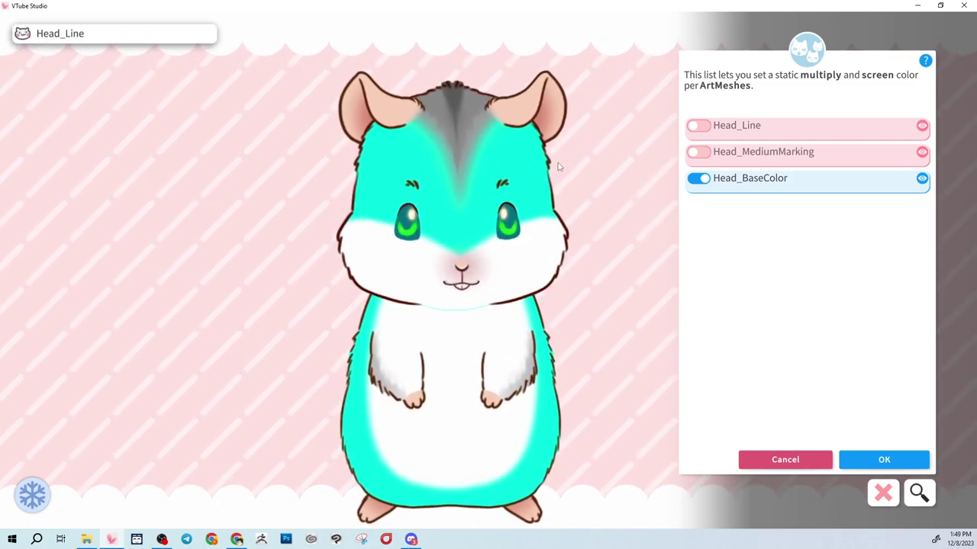
left_click(521, 157)
left_click(528, 111)
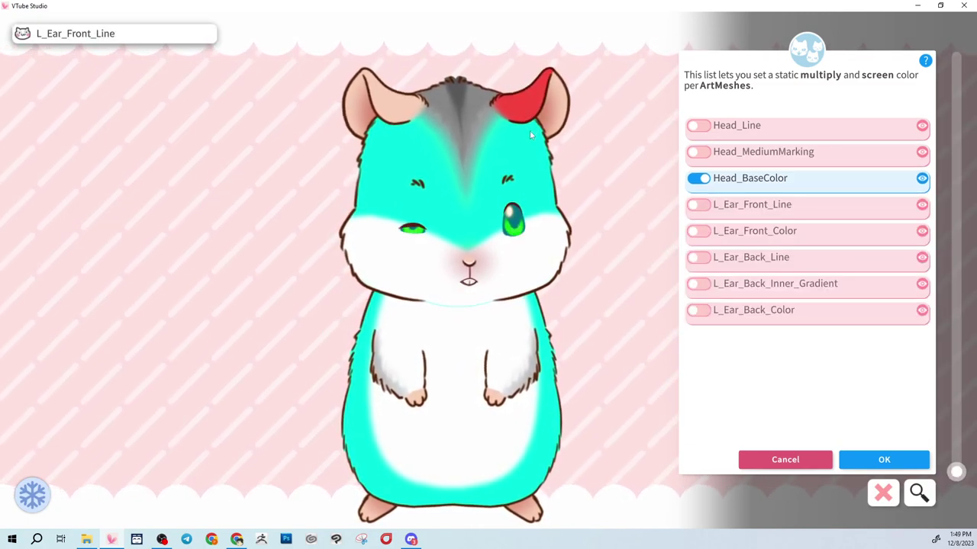
left_click(465, 113)
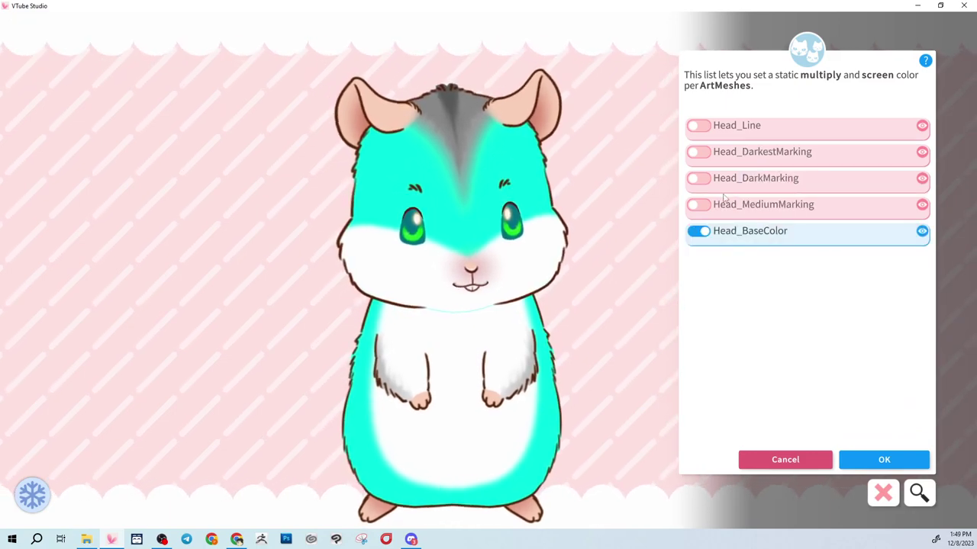
scroll(469, 185, "up", 4)
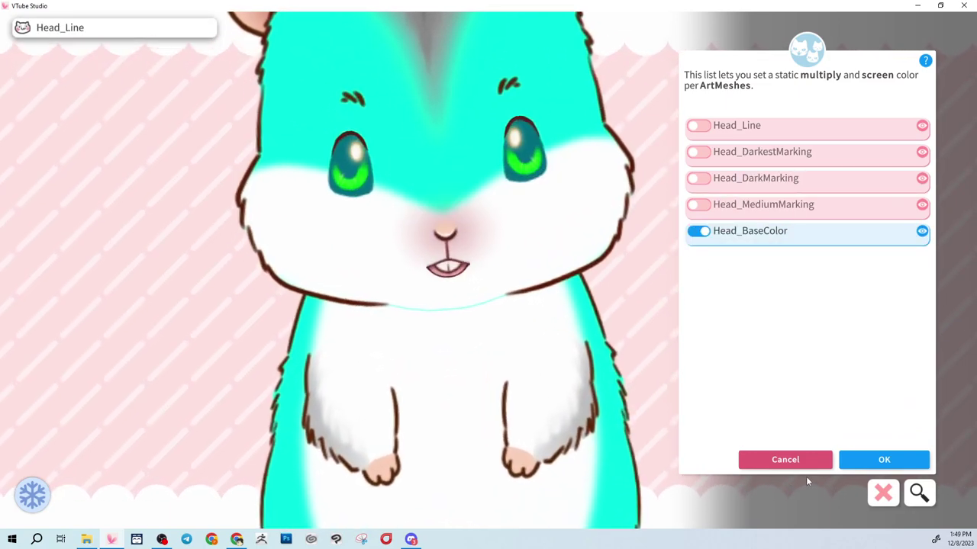
scroll(583, 312, "down", 3)
scroll(572, 274, "up", 4)
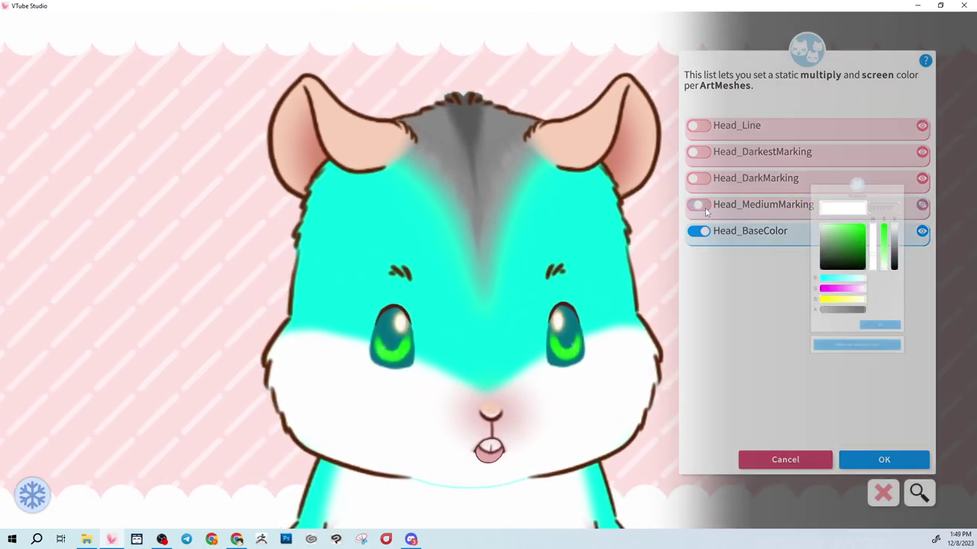
- Tint Head_MediumMarking with the green multiply colour and #00F600 screen colour
left_click(698, 204)
left_click(870, 453)
left_click(909, 408)
left_click(883, 451)
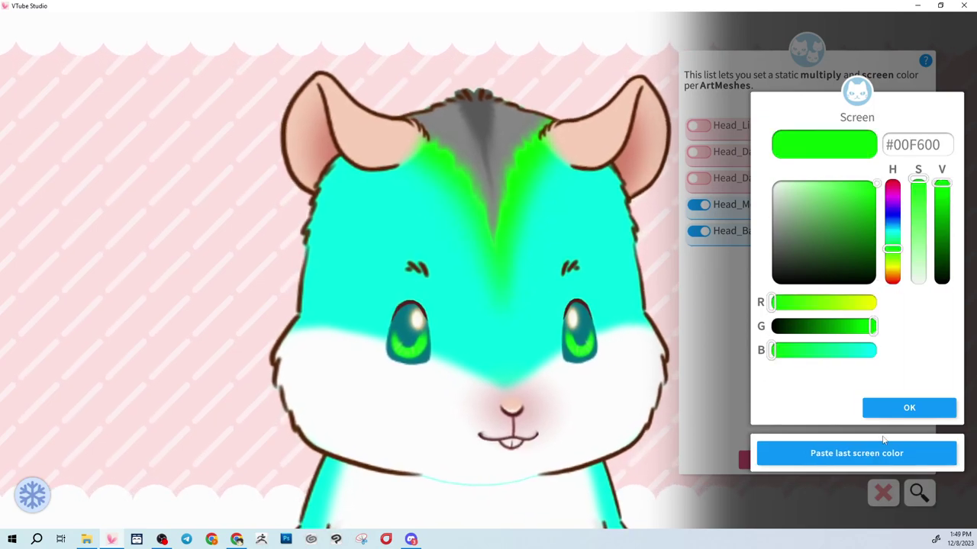
left_click(909, 407)
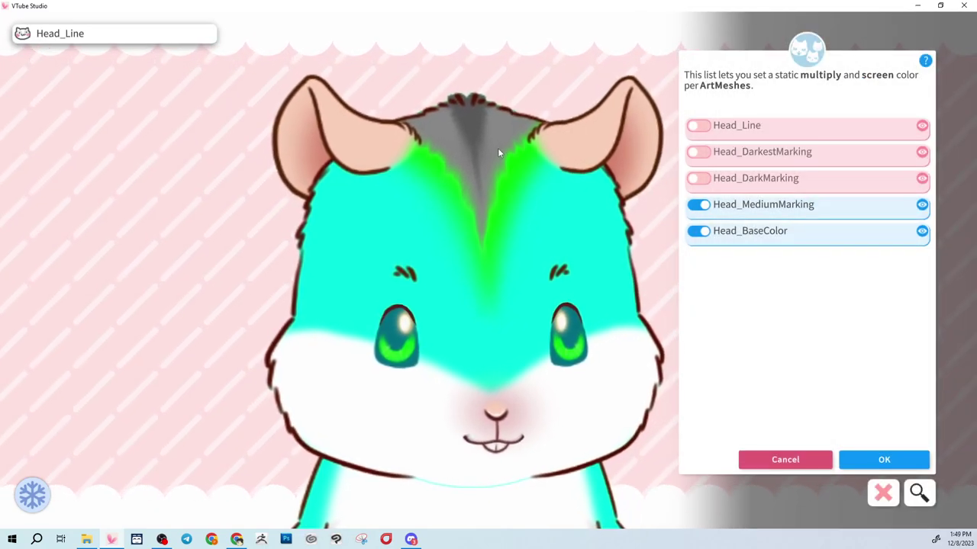
- Tint Head_DarkMarking and Head_DarkestMarking with the green multiply colour #00F500
left_click(698, 177)
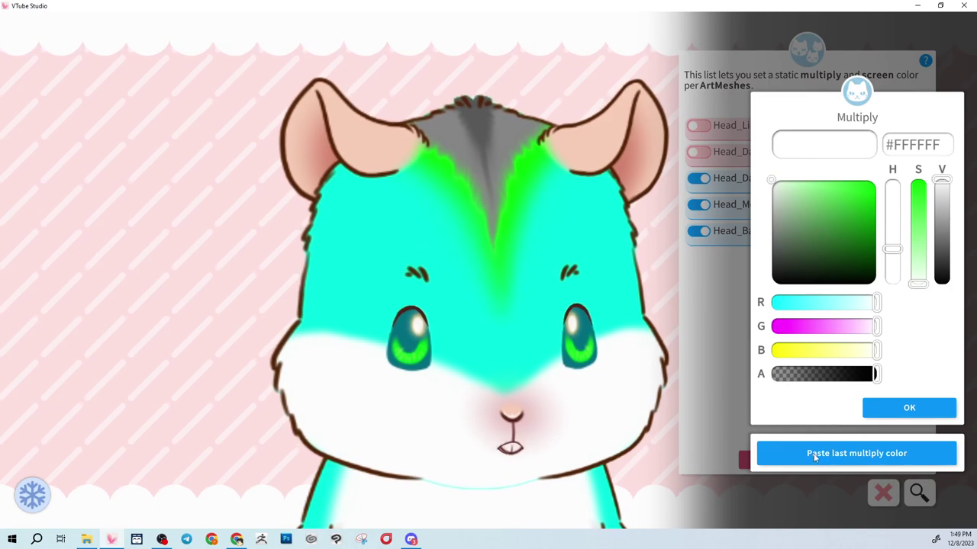
left_click(814, 455)
left_click(897, 409)
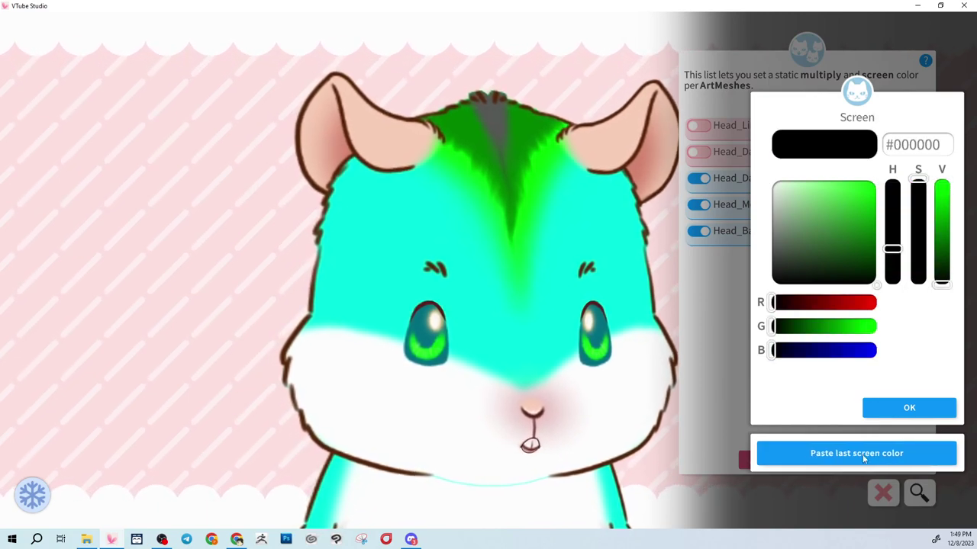
left_click(887, 417)
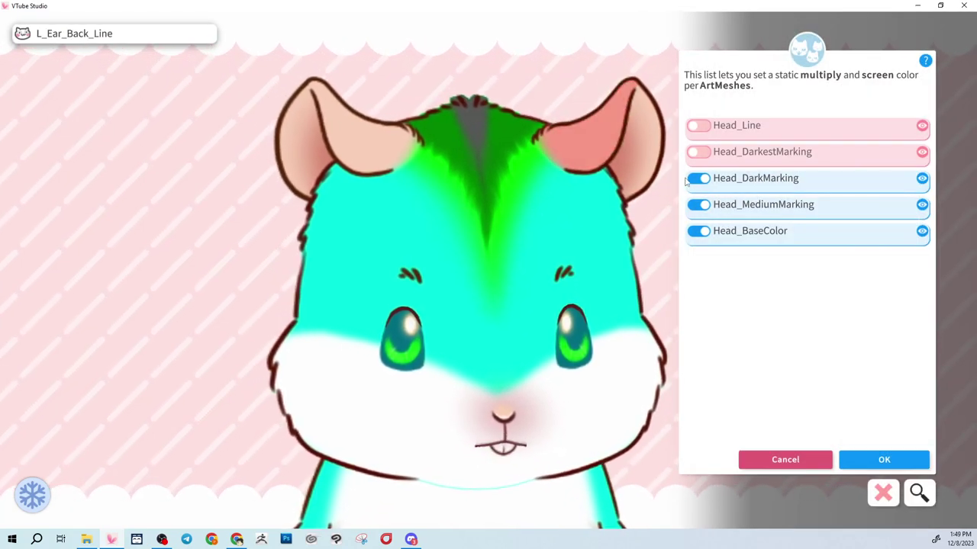
left_click(696, 156)
left_click(811, 453)
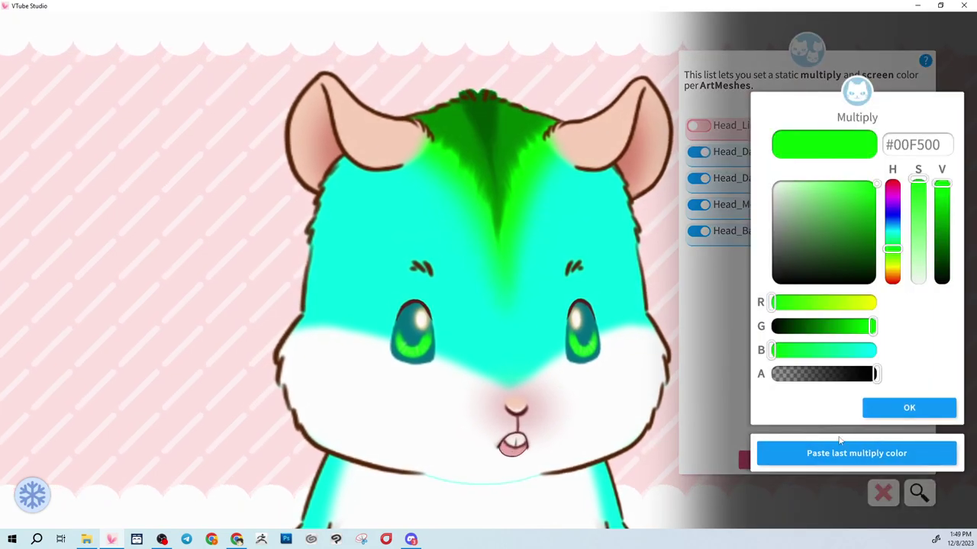
left_click(879, 407)
left_click(884, 410)
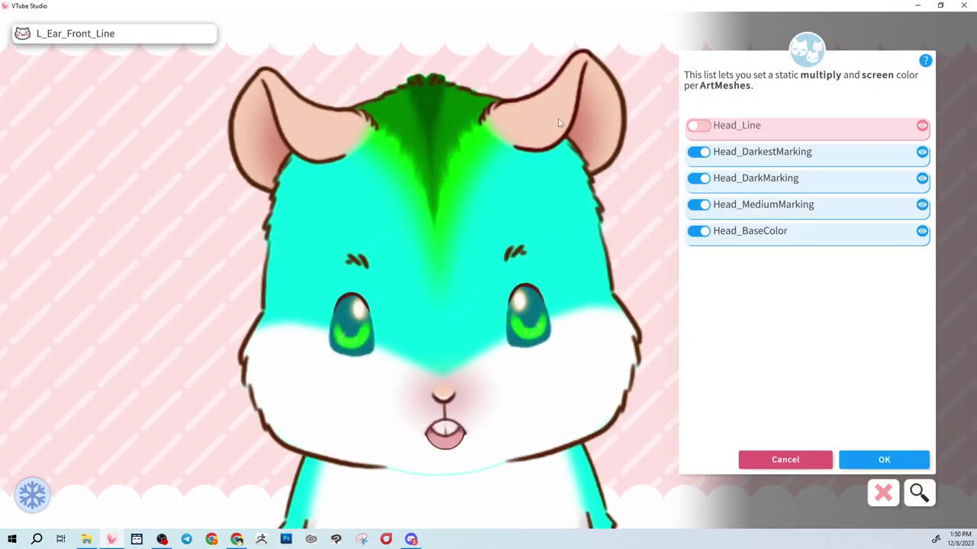
- Tint L_Ear_Front_Color and R_Ear_Front_Color neon green in both multiply and screen colours
left_click(554, 116)
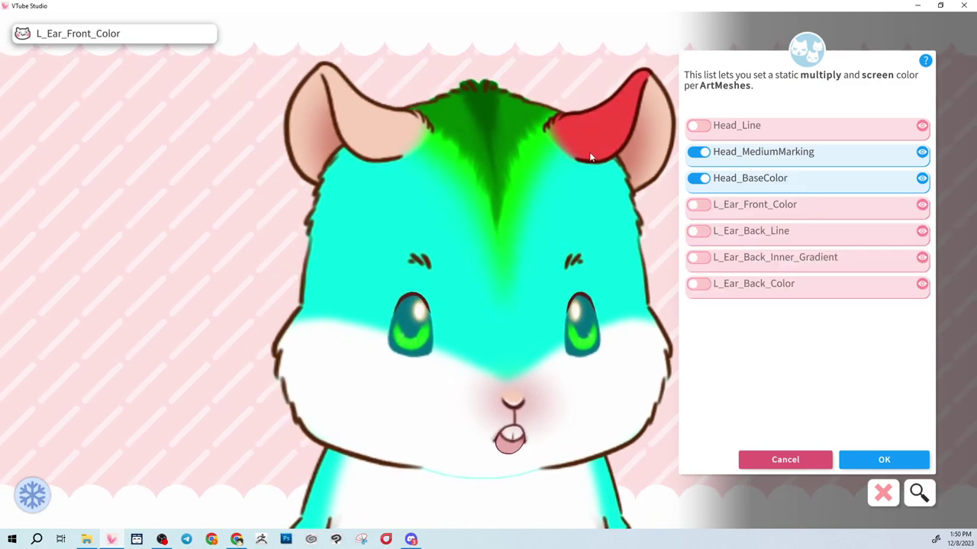
left_click(698, 205)
left_click(847, 453)
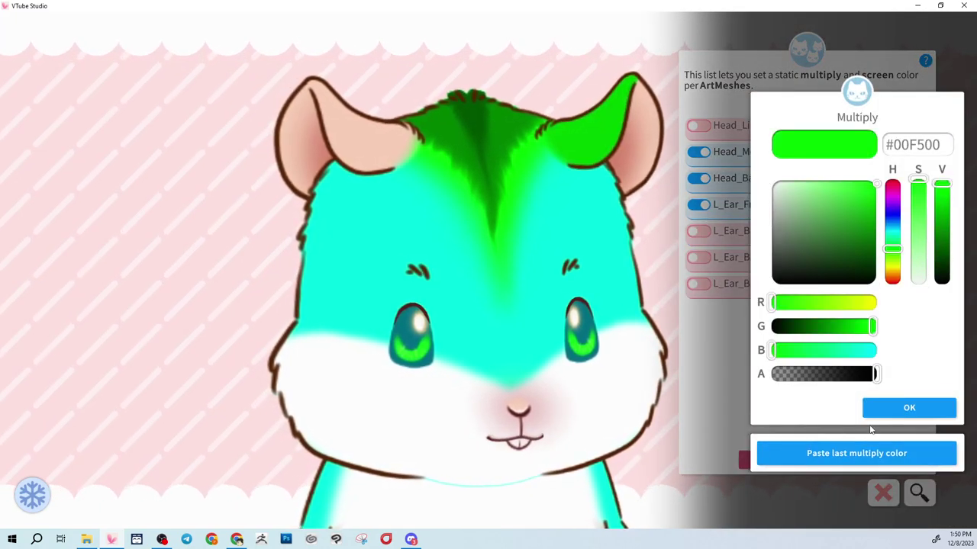
left_click(888, 411)
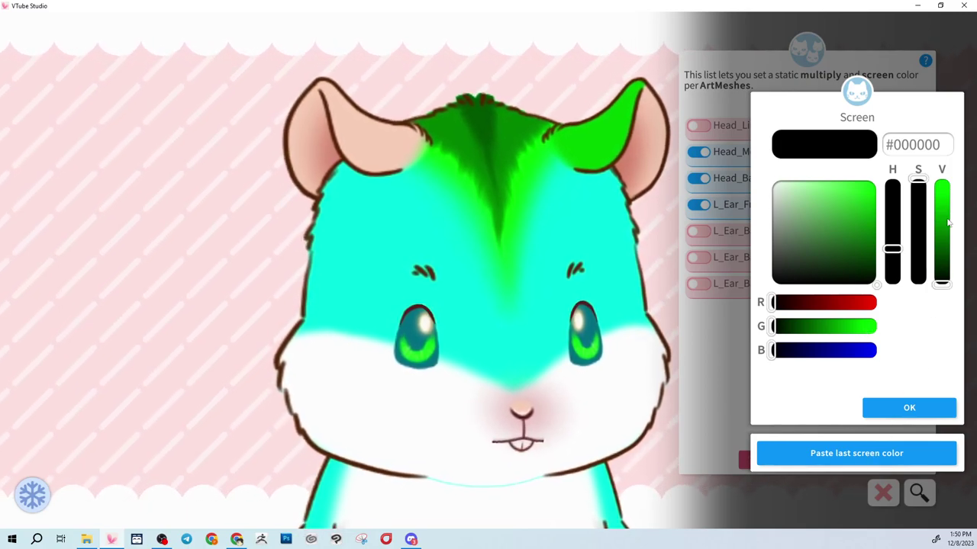
left_click(870, 454)
left_click(900, 410)
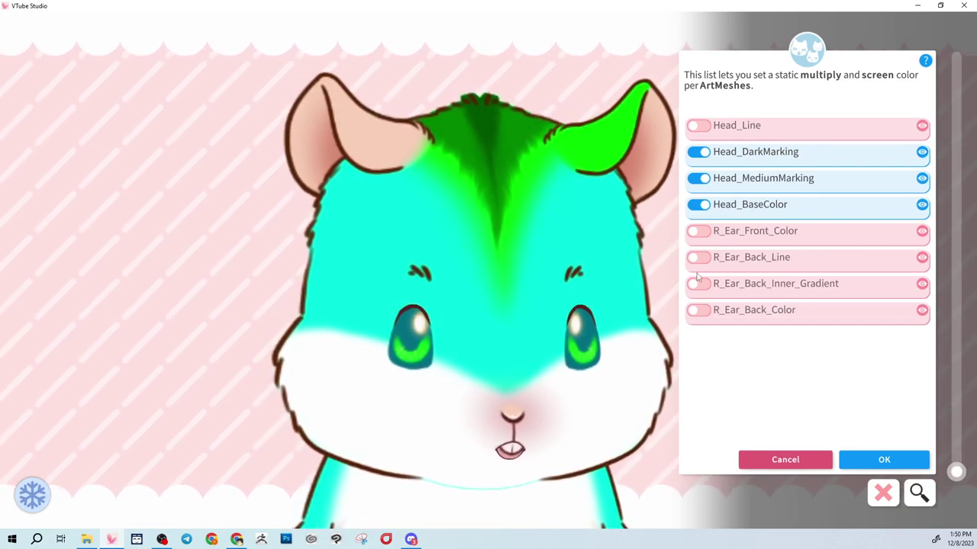
left_click(698, 231)
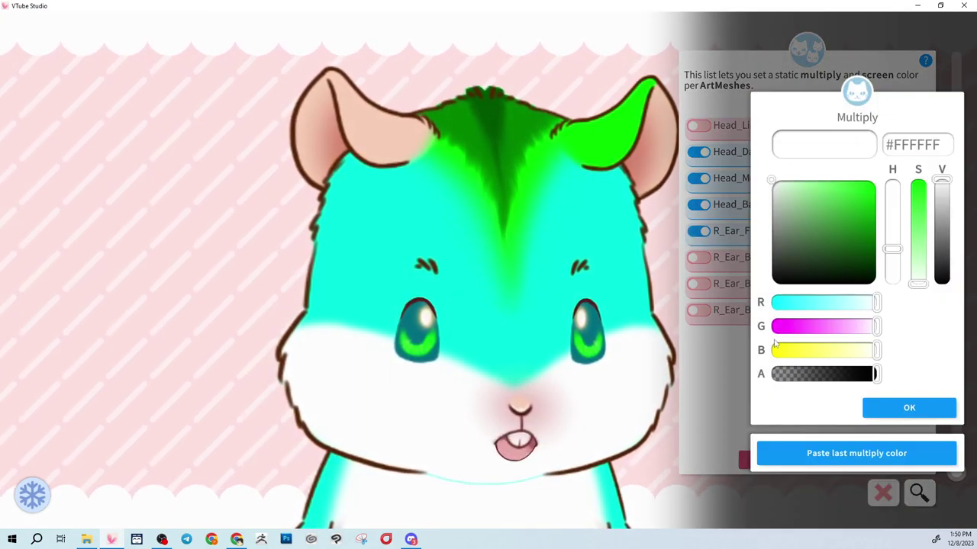
left_click(824, 456)
left_click(869, 407)
left_click(847, 455)
left_click(873, 406)
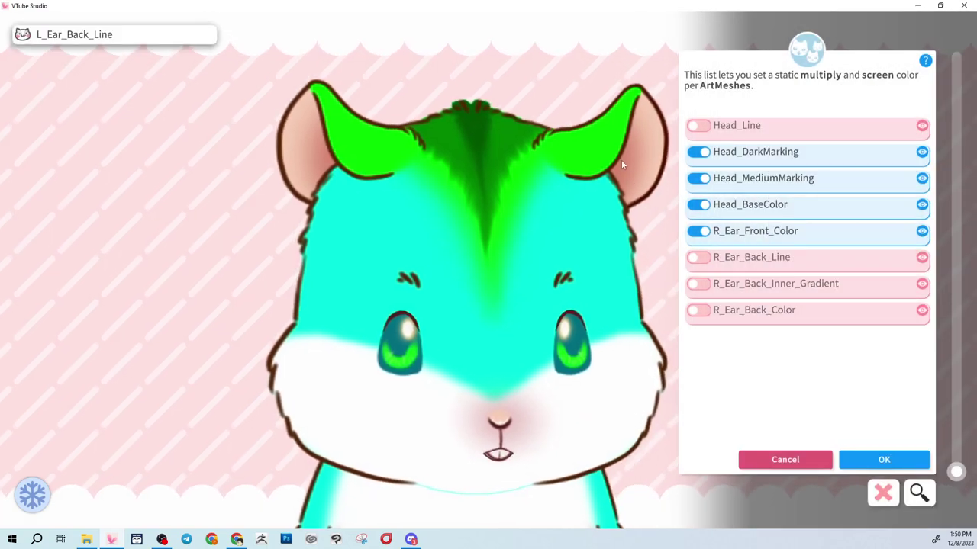
- Give L_Ear_Back_Color a magenta #FF00FF multiply colour with a black screen colour
left_click(619, 159)
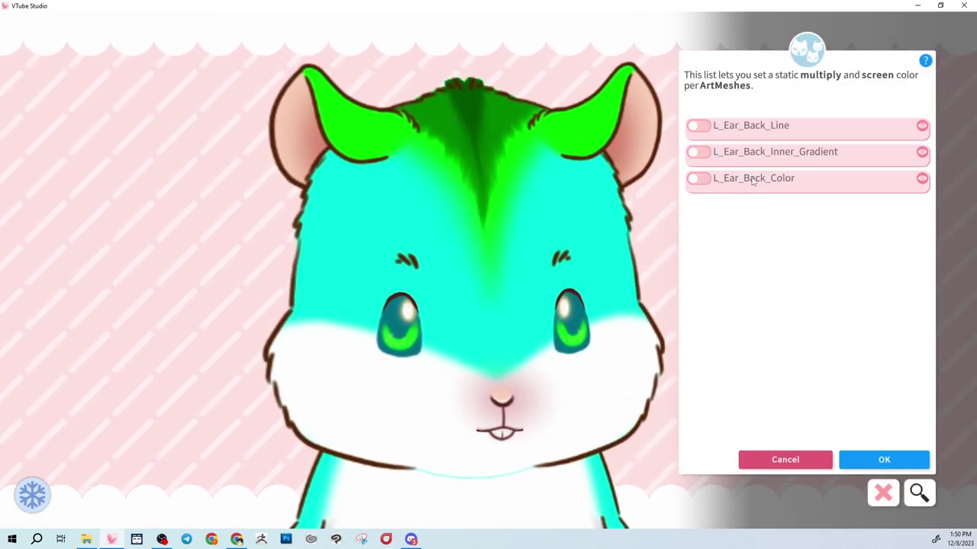
mouse_move(921, 180)
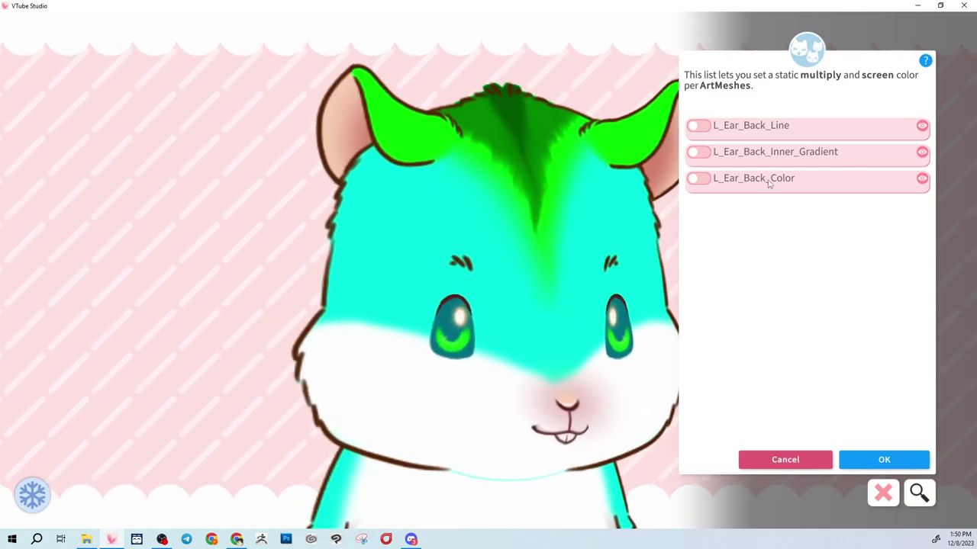
left_click(705, 181)
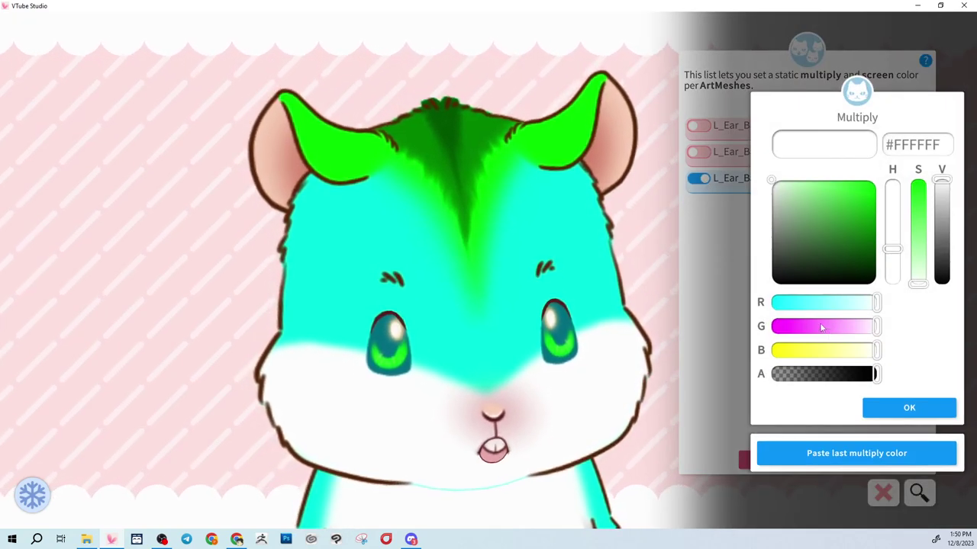
left_click(914, 409)
left_click(908, 408)
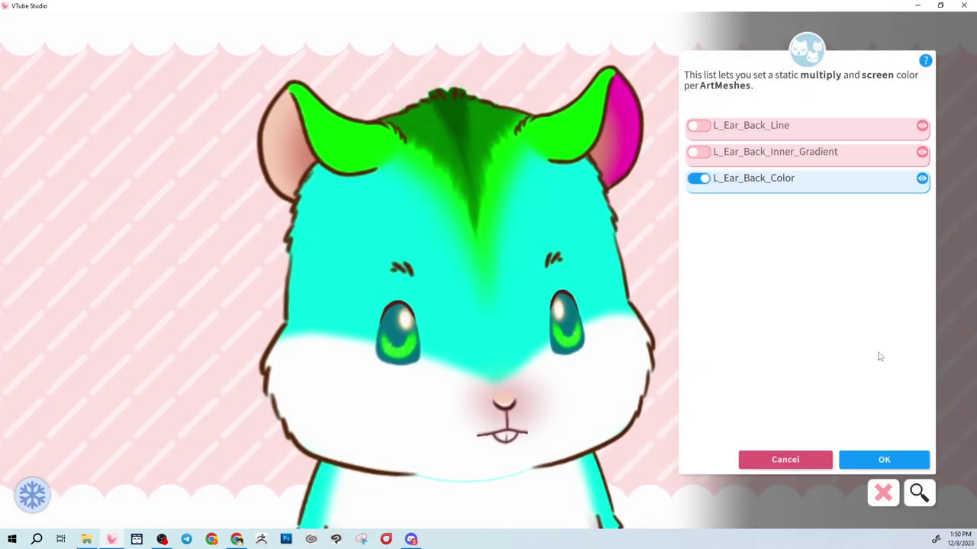
- Tint L_Ear_Back_Inner_Gradient with a pure green #00FF00 multiply colour
left_click(701, 153)
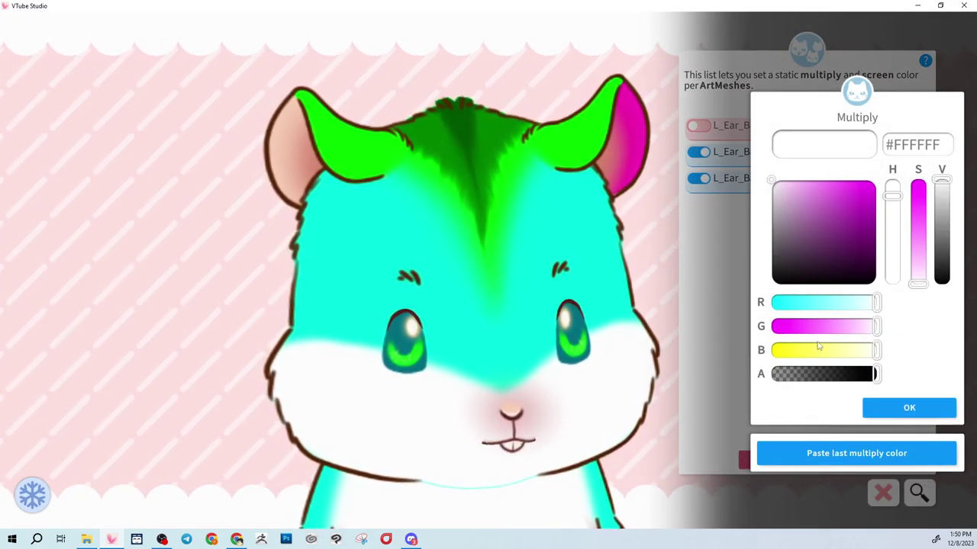
left_click_drag(824, 342, 691, 344)
left_click_drag(805, 305, 759, 305)
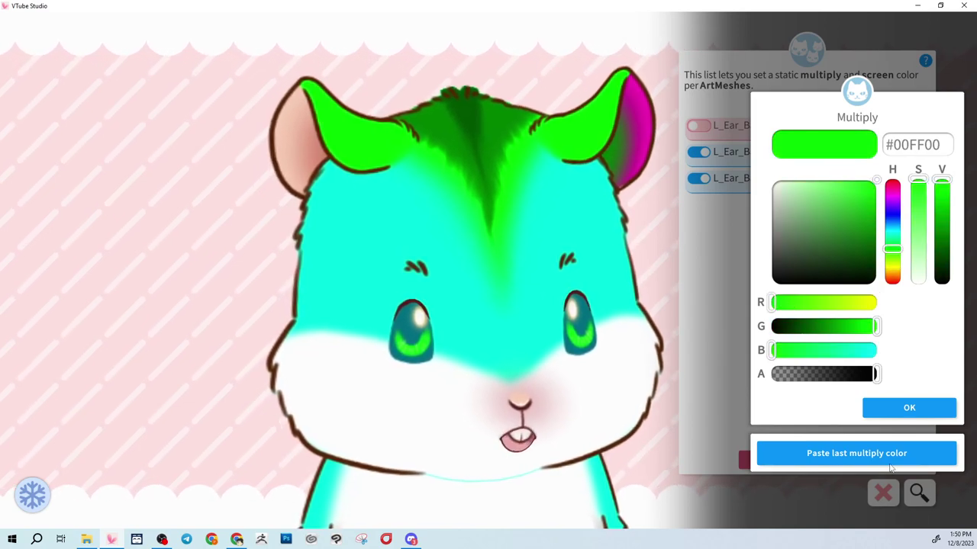
left_click(912, 409)
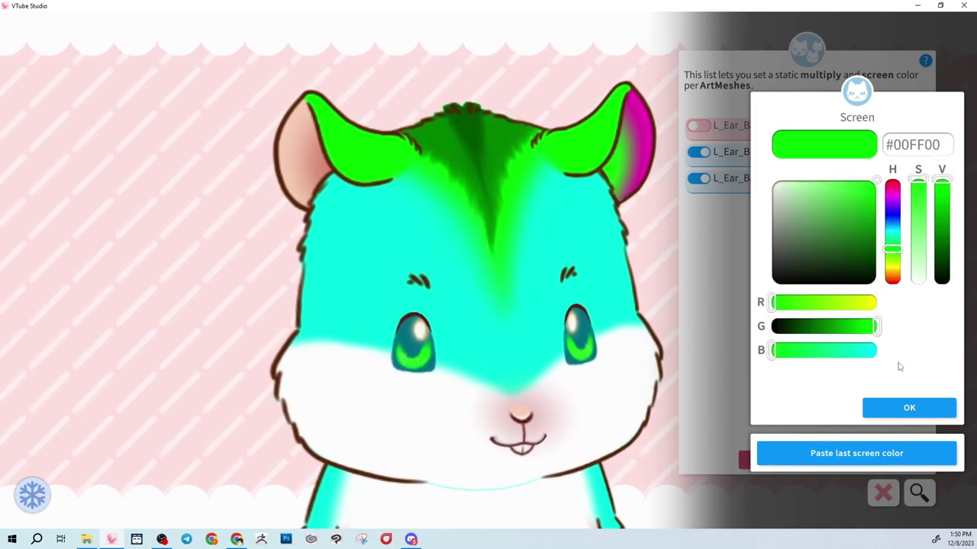
left_click(906, 409)
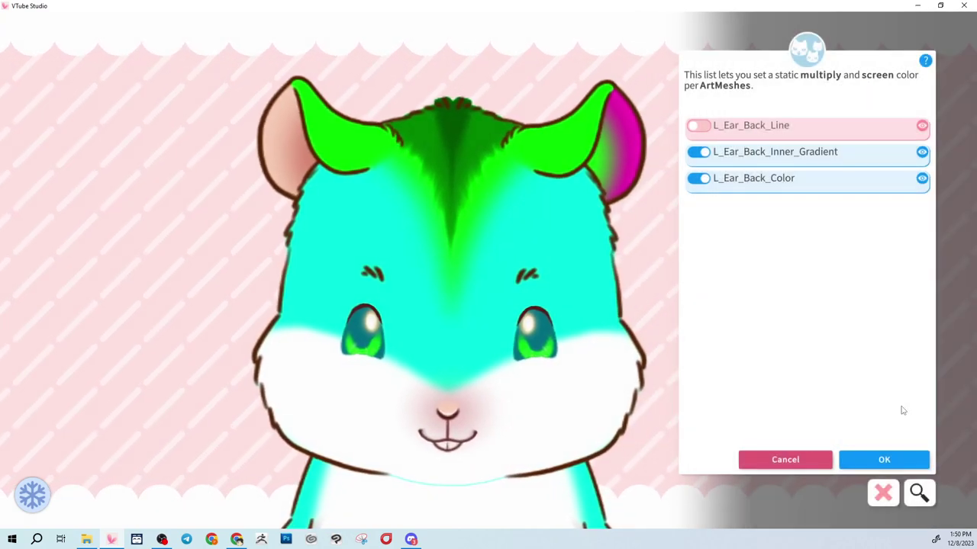
- Tint R_Ear_Back_Inner_Gradient with the same green multiply colour
left_click(310, 158)
left_click(699, 231)
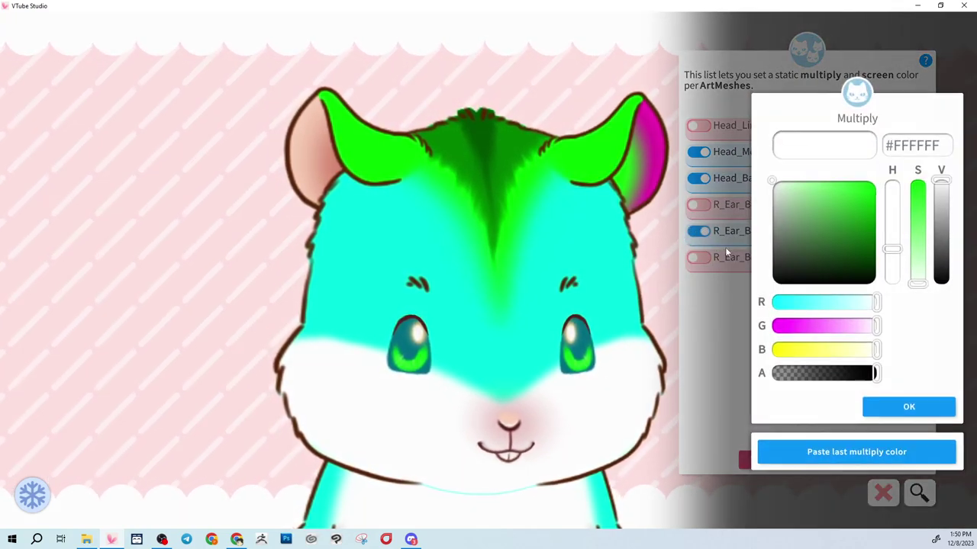
left_click(889, 414)
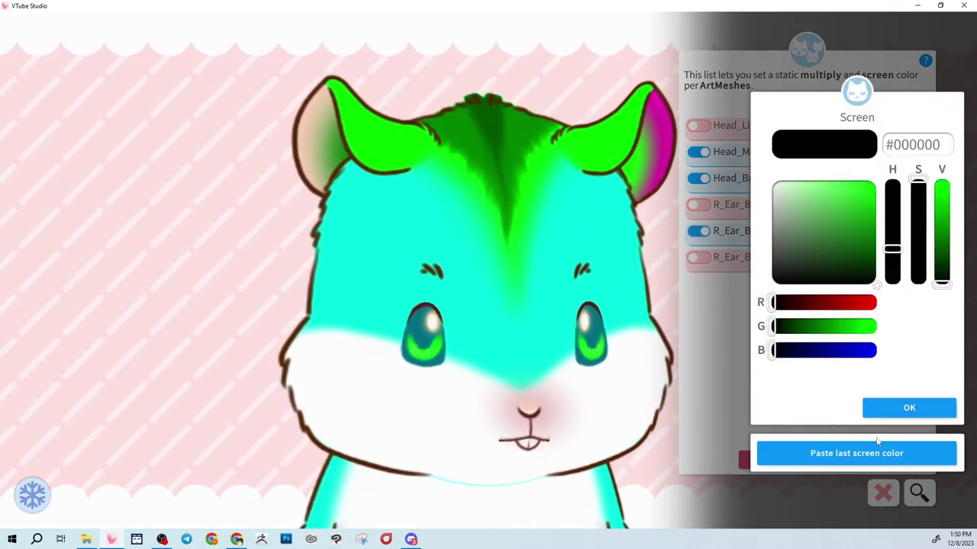
left_click(908, 408)
- Give R_Ear_Back_Color the magenta multiply colour with a black screen colour
left_click(320, 141)
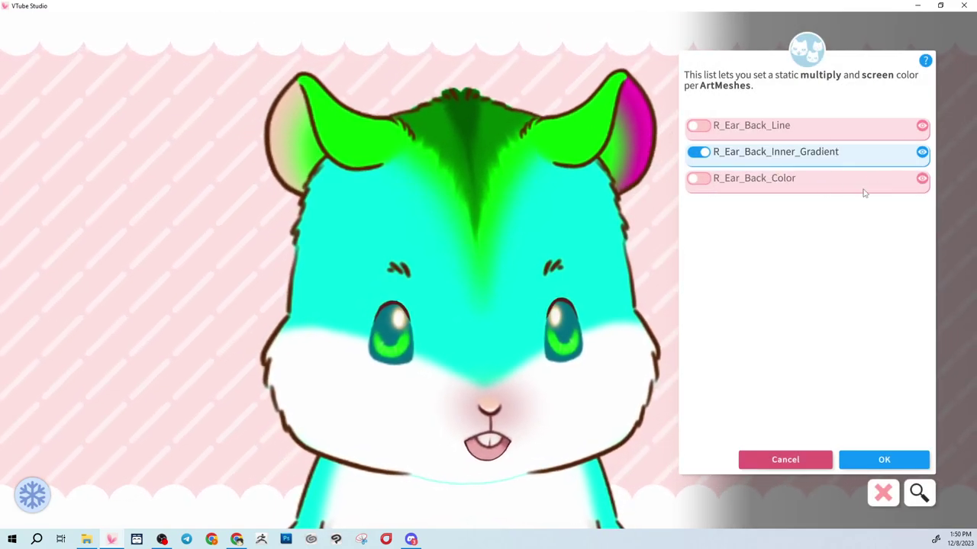
left_click(699, 178)
left_click(877, 454)
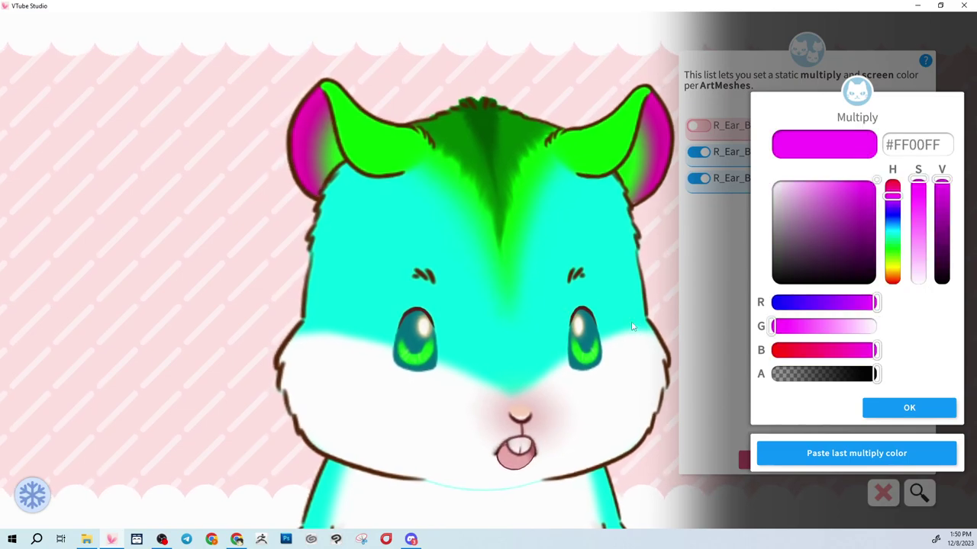
left_click(908, 408)
left_click(908, 408)
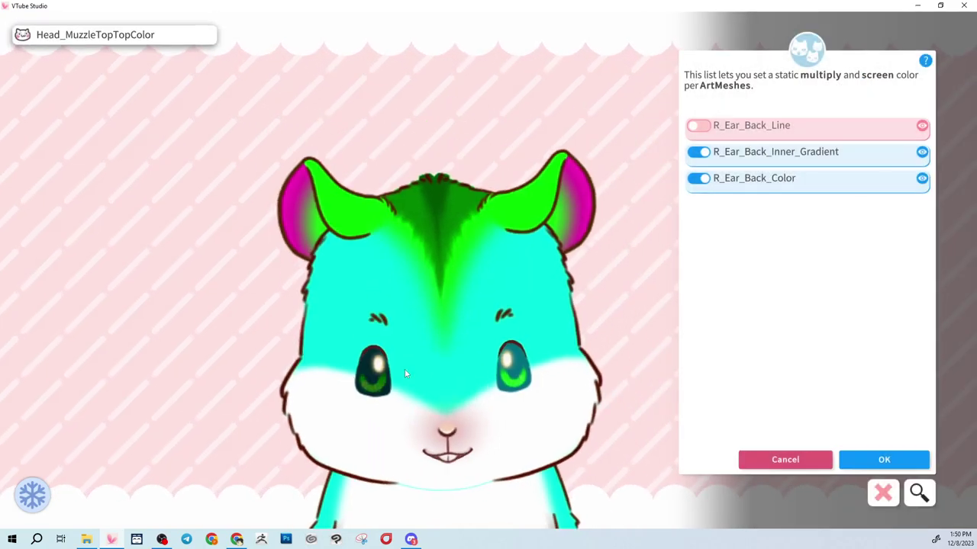
- Tint Lip_Upper_Color with a cyan #00FFFF multiply colour, keeping black screen colour
scroll(430, 343, "down", 5)
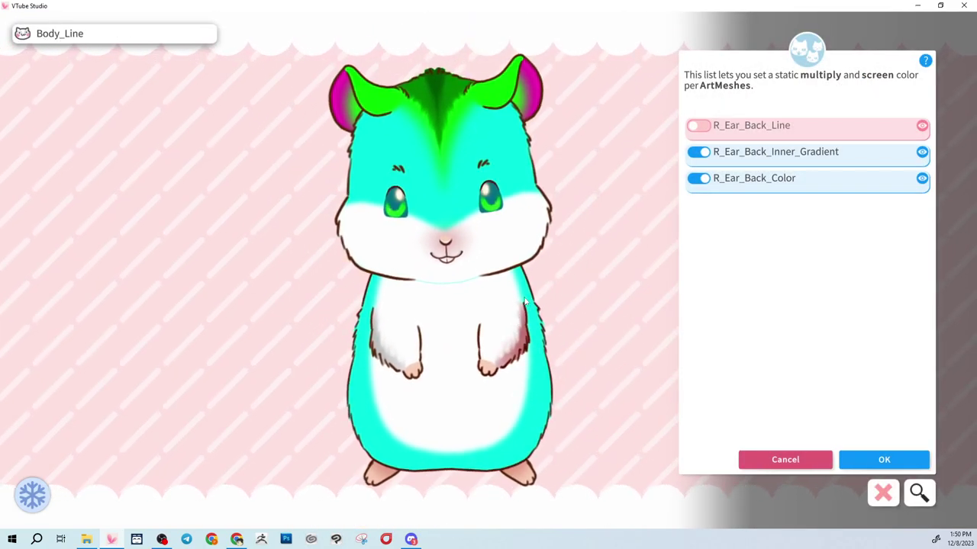
scroll(465, 395, "up", 5)
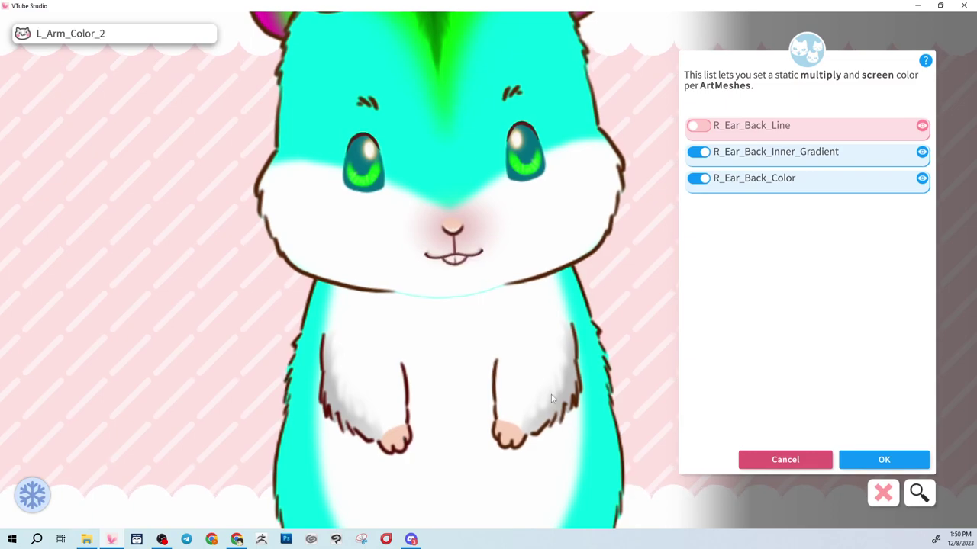
scroll(574, 380, "down", 2)
scroll(574, 379, "up", 3)
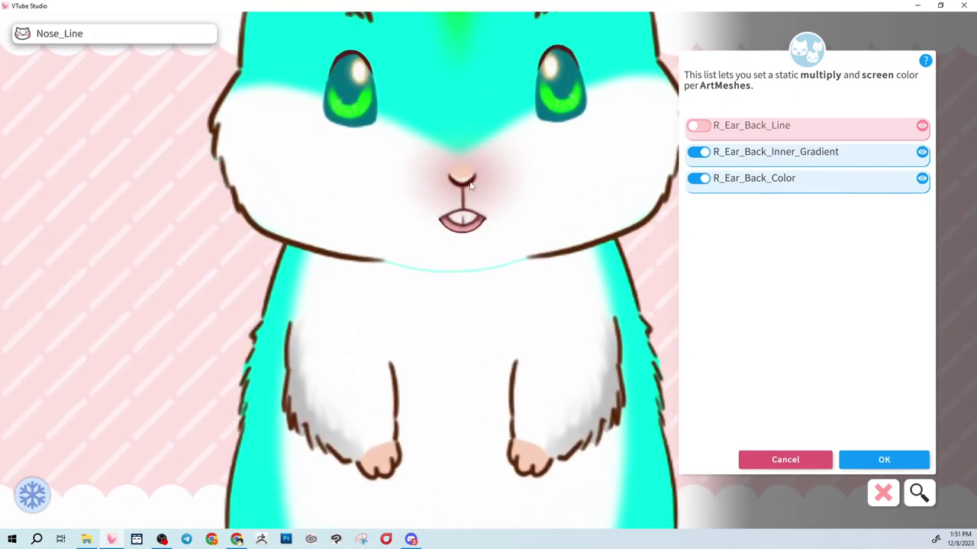
scroll(442, 211, "up", 2)
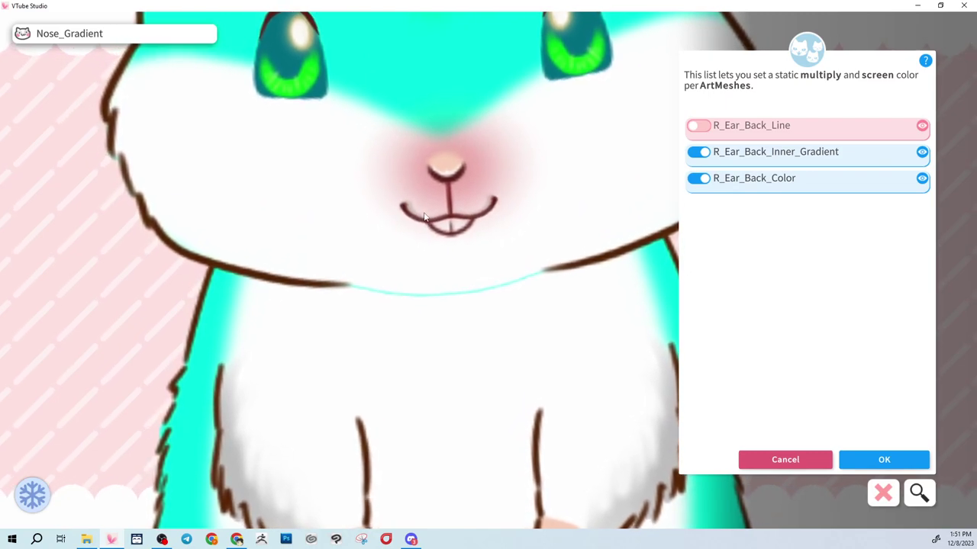
left_click(425, 218)
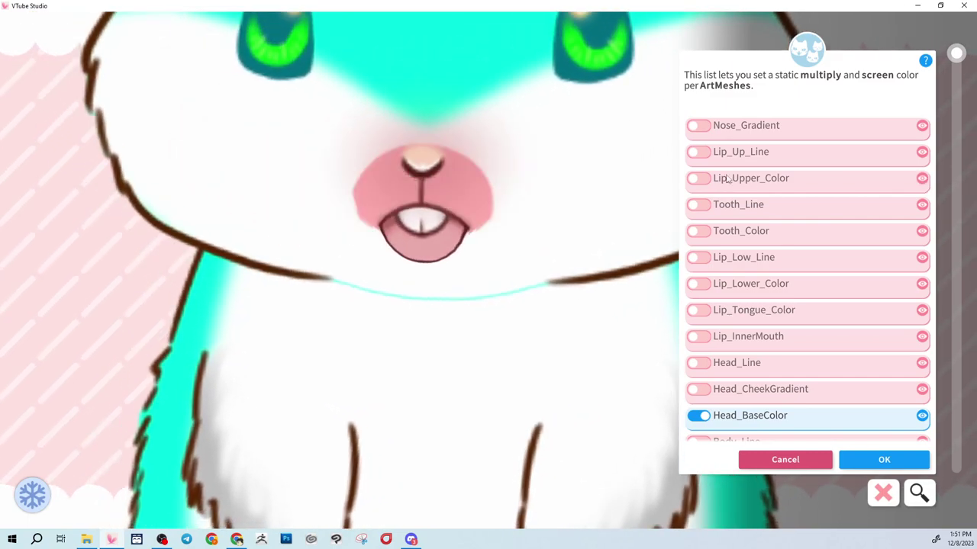
left_click(698, 178)
left_click(796, 303)
left_click_drag(759, 307, 772, 304)
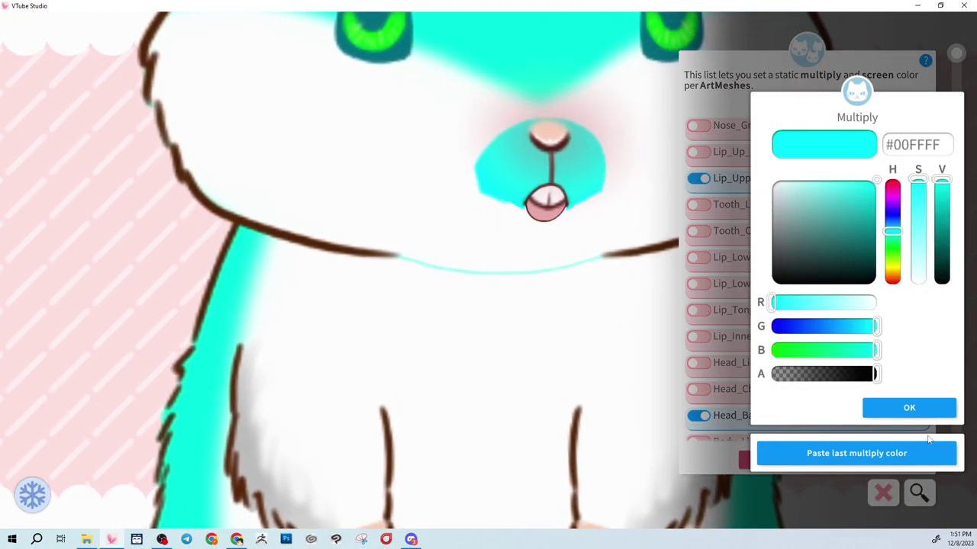
left_click(921, 411)
left_click(922, 411)
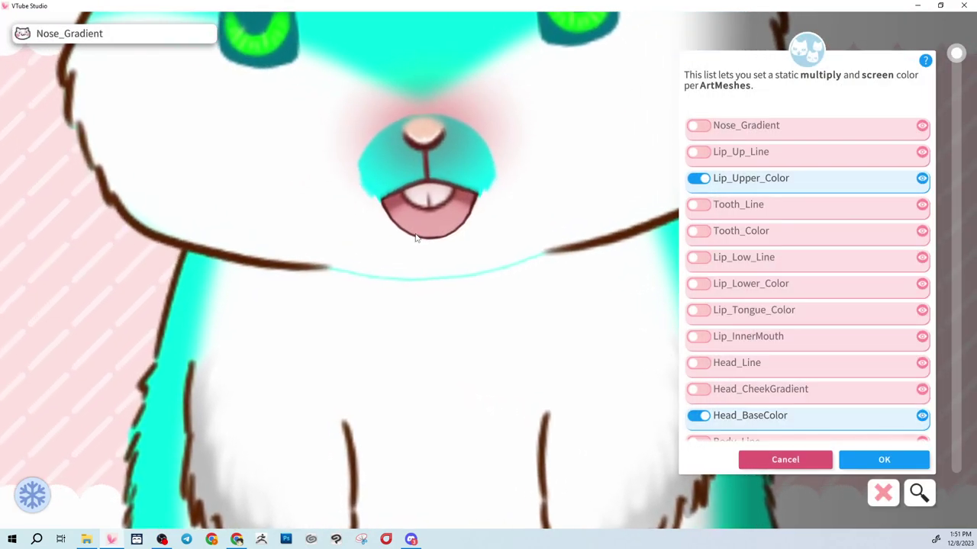
- Tint Lip_Lower_Color with the same cyan multiply colour
left_click(447, 226)
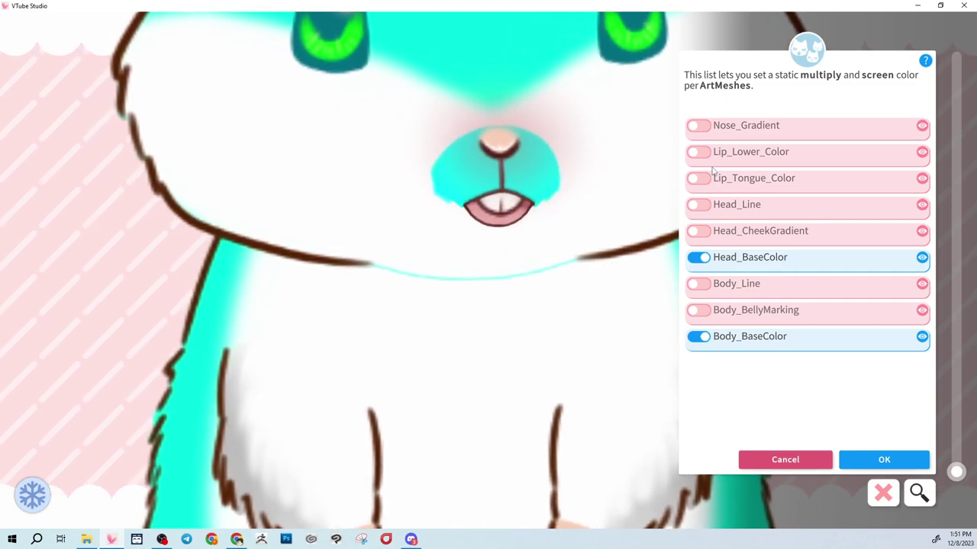
left_click(697, 152)
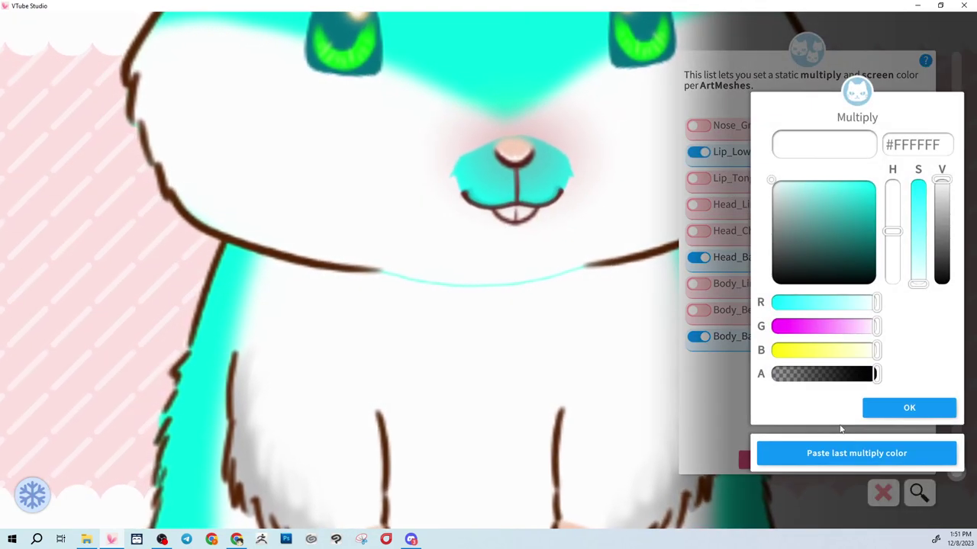
left_click(857, 454)
left_click(868, 408)
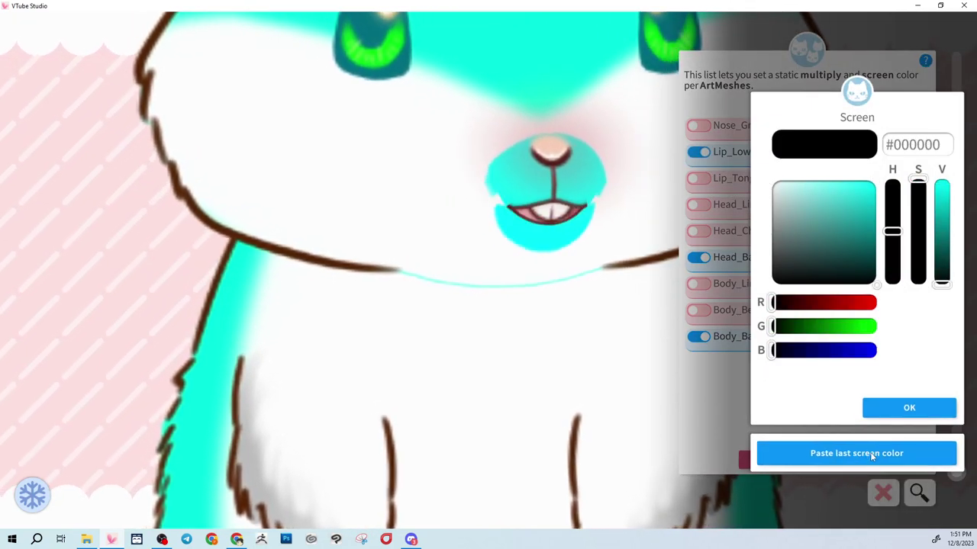
left_click(897, 411)
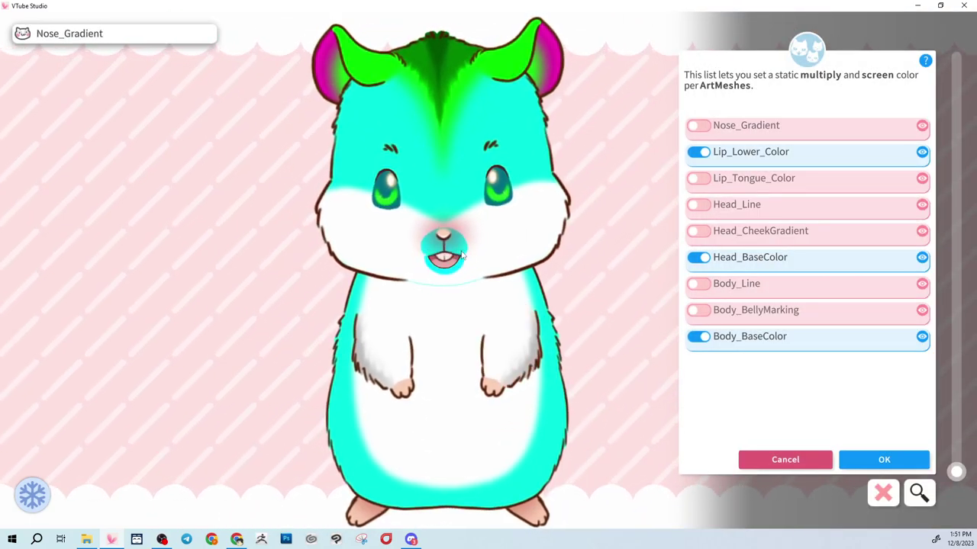
- Zoom back out on the recoloured hamster and confirm the colour editor with OK
scroll(478, 225, "up", 5)
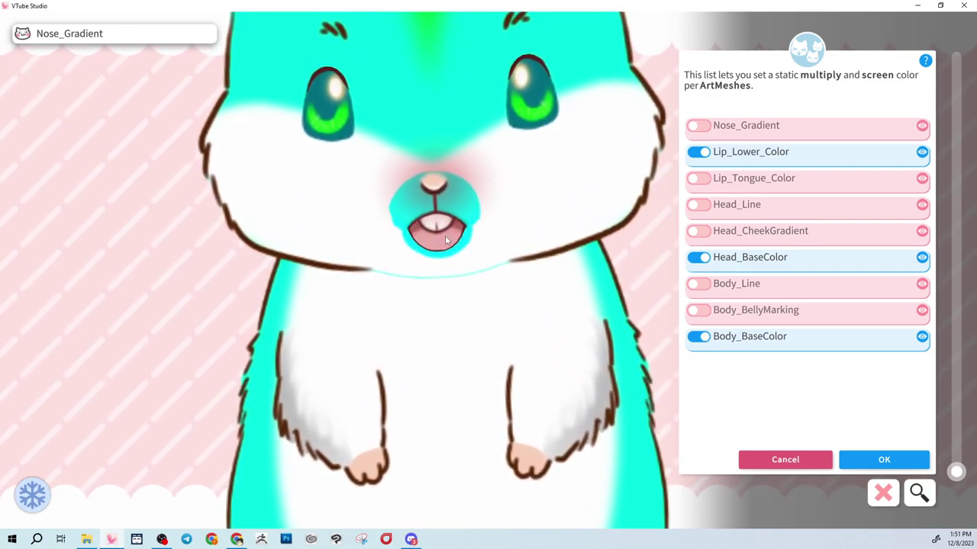
scroll(570, 212, "down", 5)
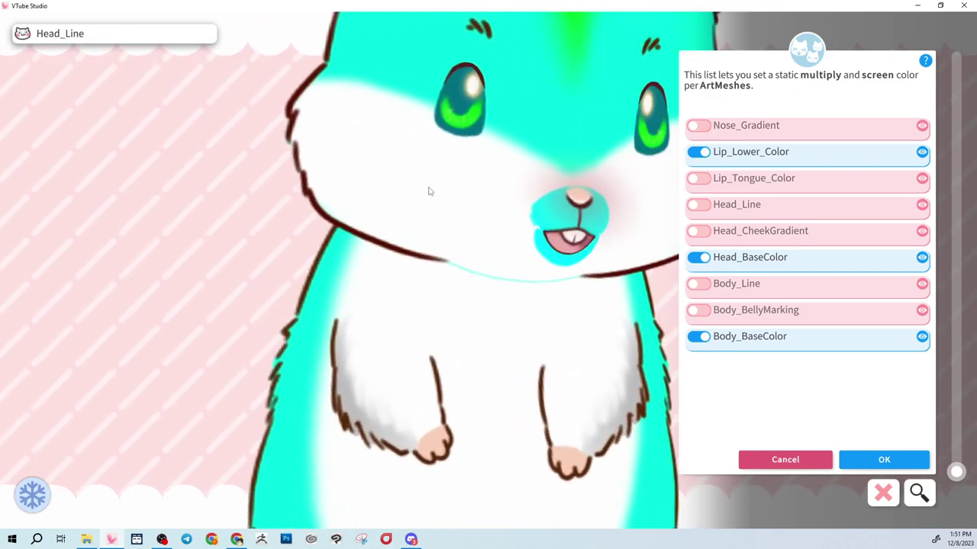
scroll(568, 347, "down", 3)
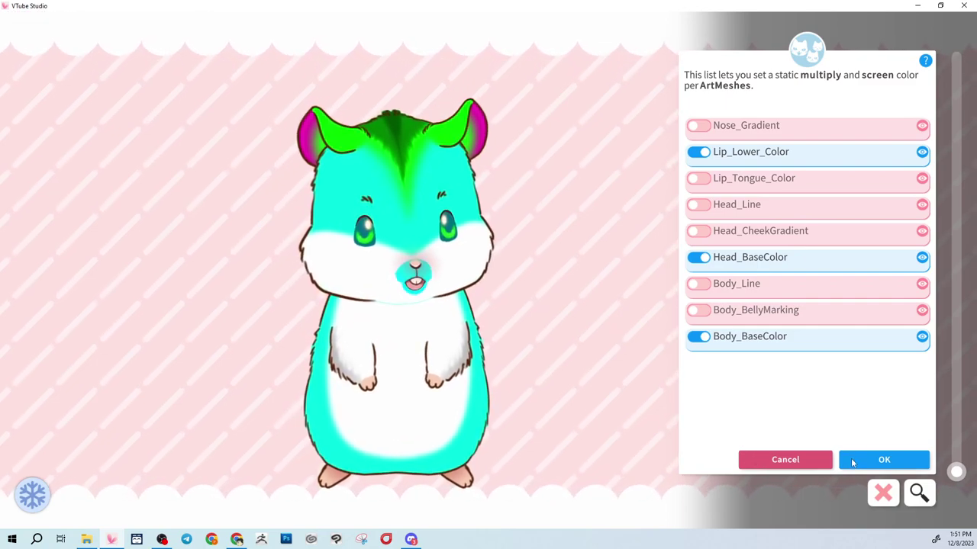
left_click(748, 459)
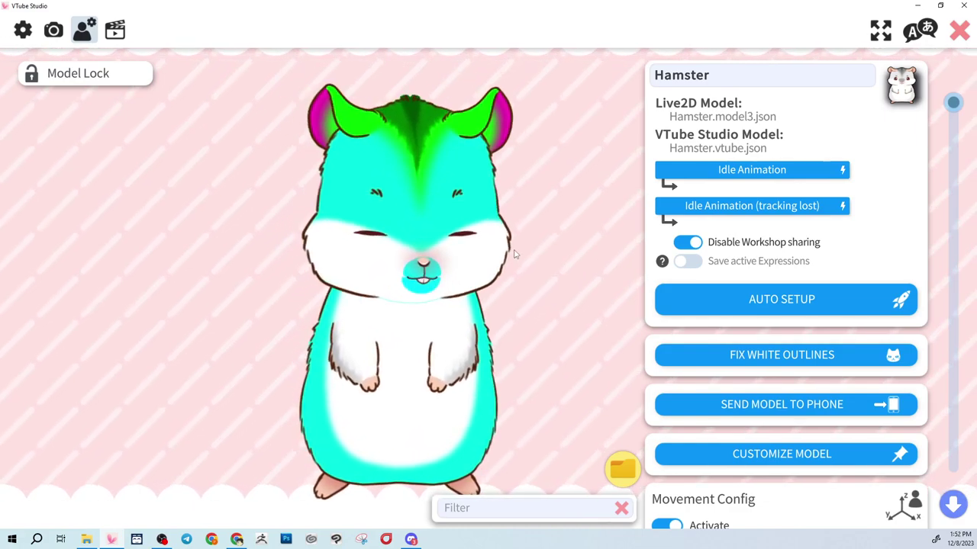
- Add a new hotkey entry to the model's hotkey list named 'NeonGreen (ctrl+P)'
left_click(115, 29)
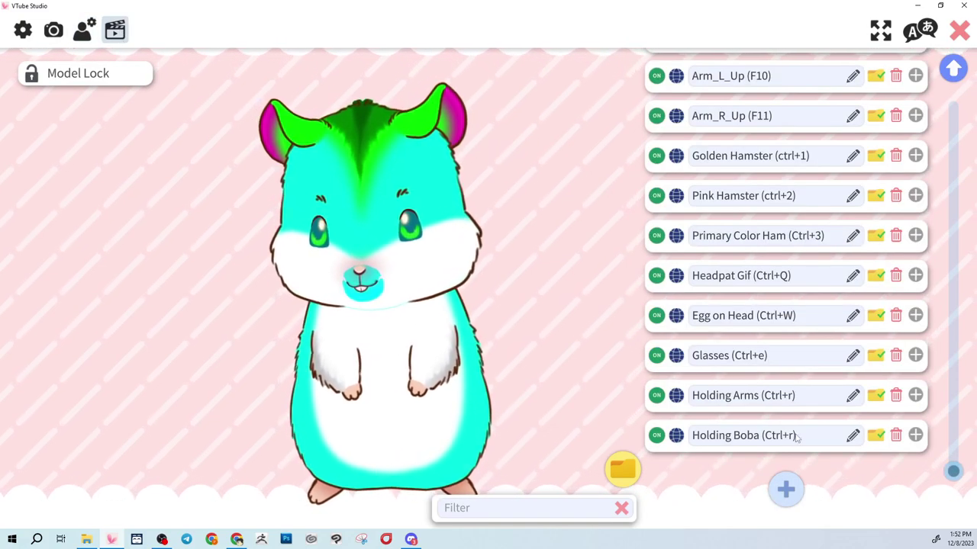
left_click(786, 489)
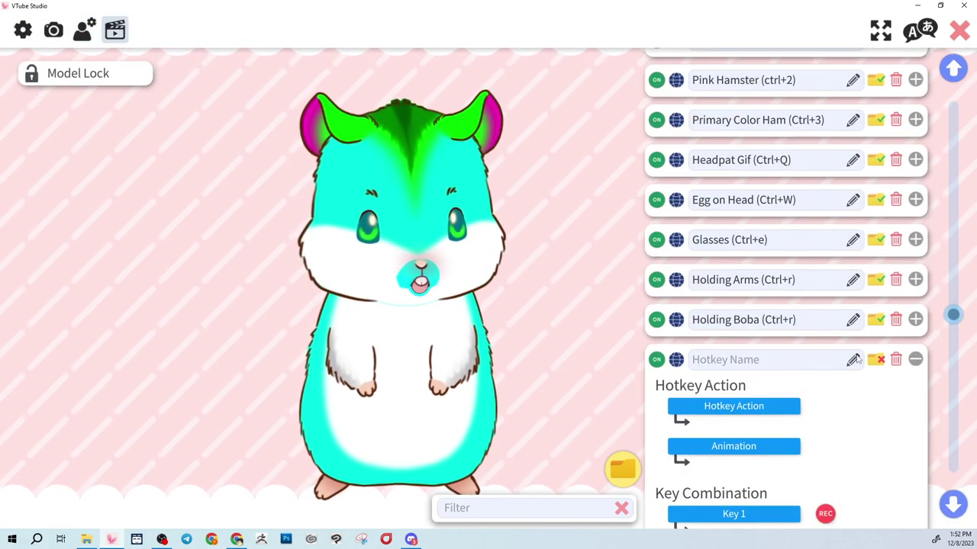
type("Neo")
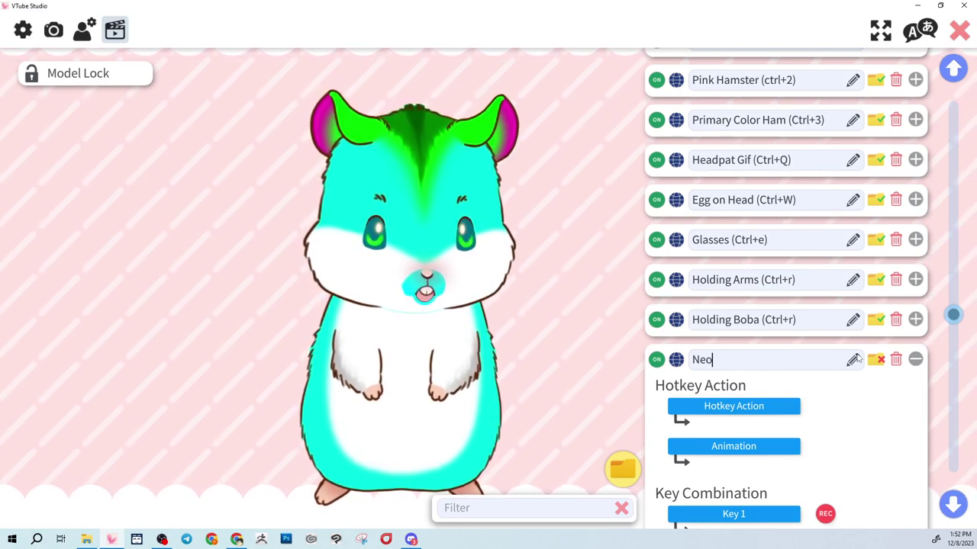
type("nGreen (ctrl+P")
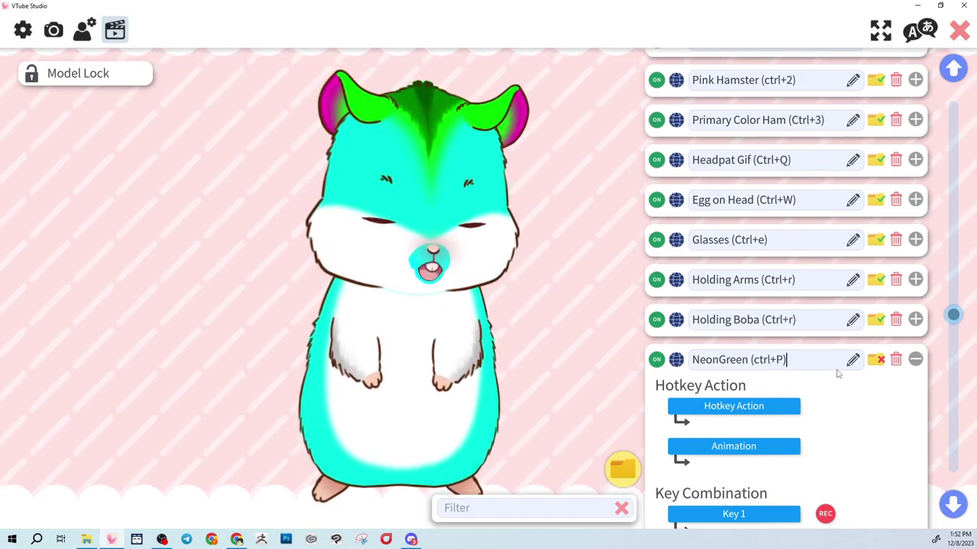
scroll(778, 234, "up", 5)
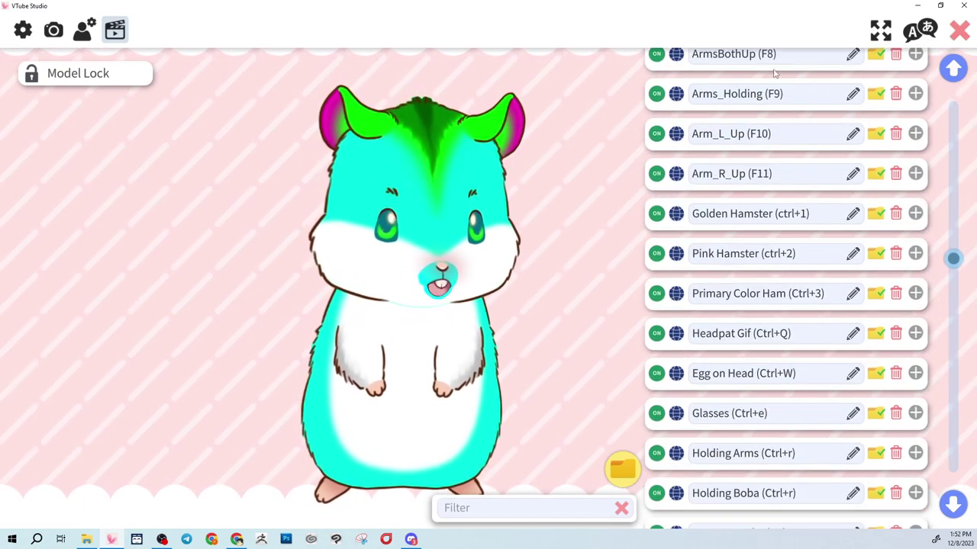
scroll(755, 229, "down", 5)
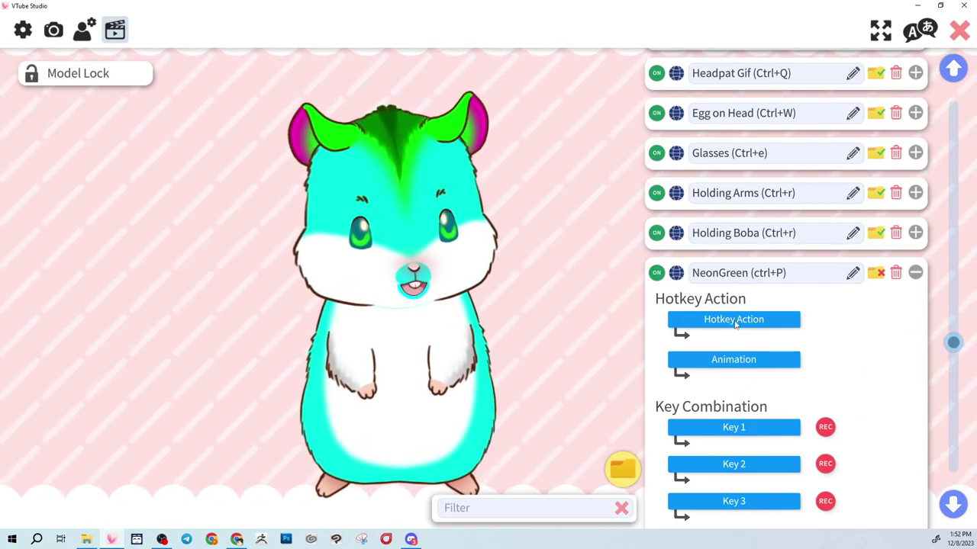
- Set the hotkey action to ArtMesh Color Preset and record the model's current colours
left_click(734, 320)
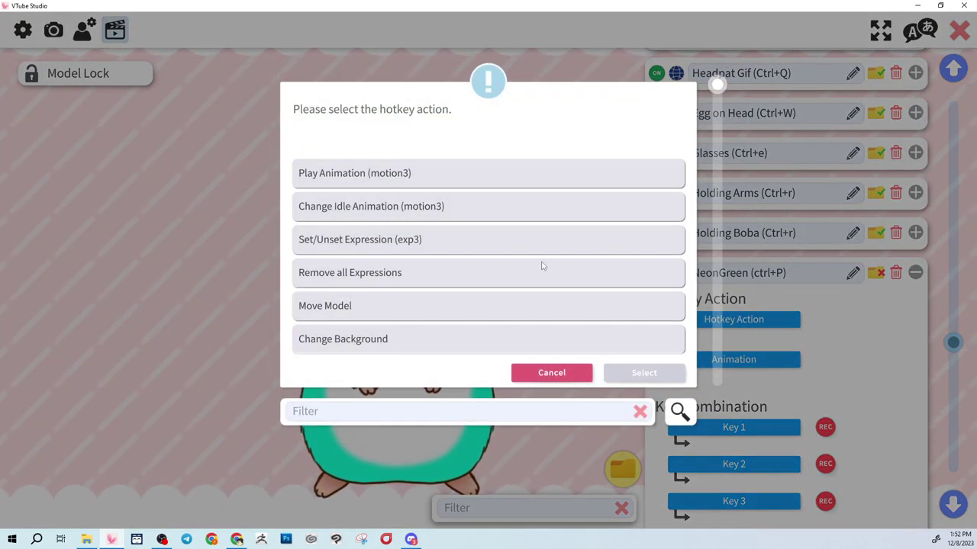
scroll(393, 280, "down", 10)
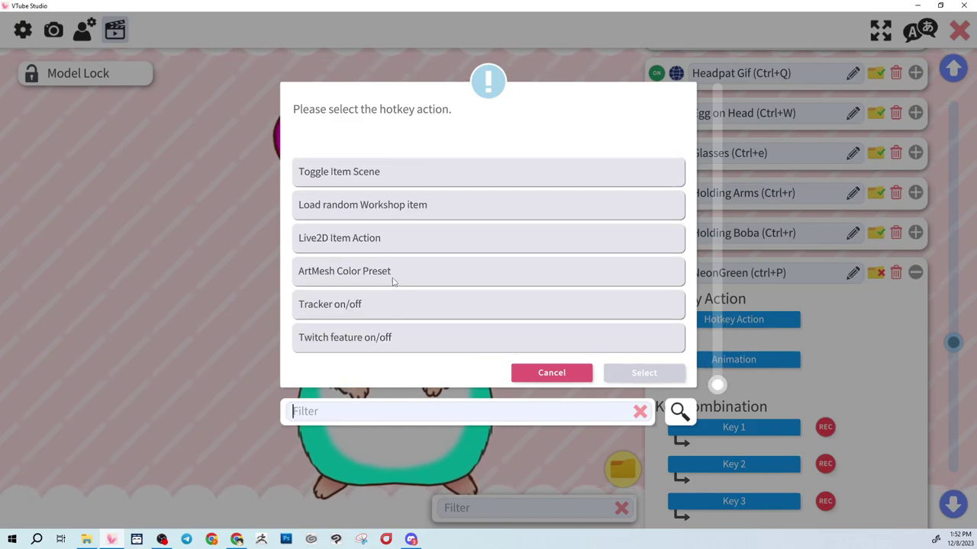
left_click(374, 277)
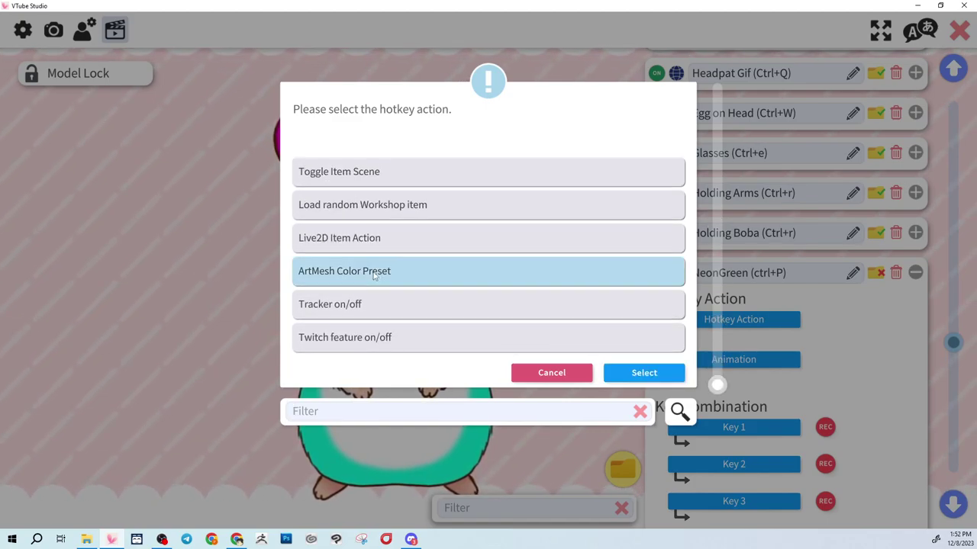
left_click(660, 374)
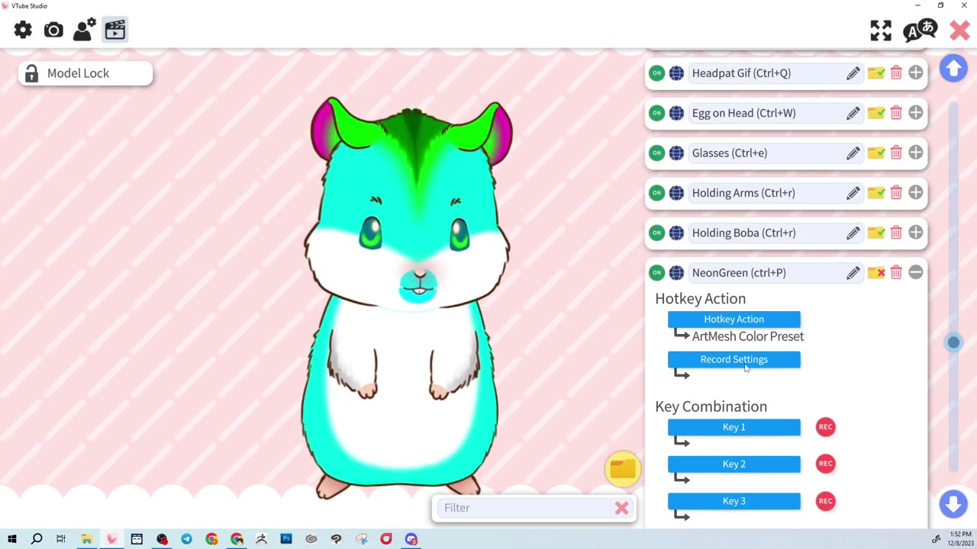
left_click(747, 361)
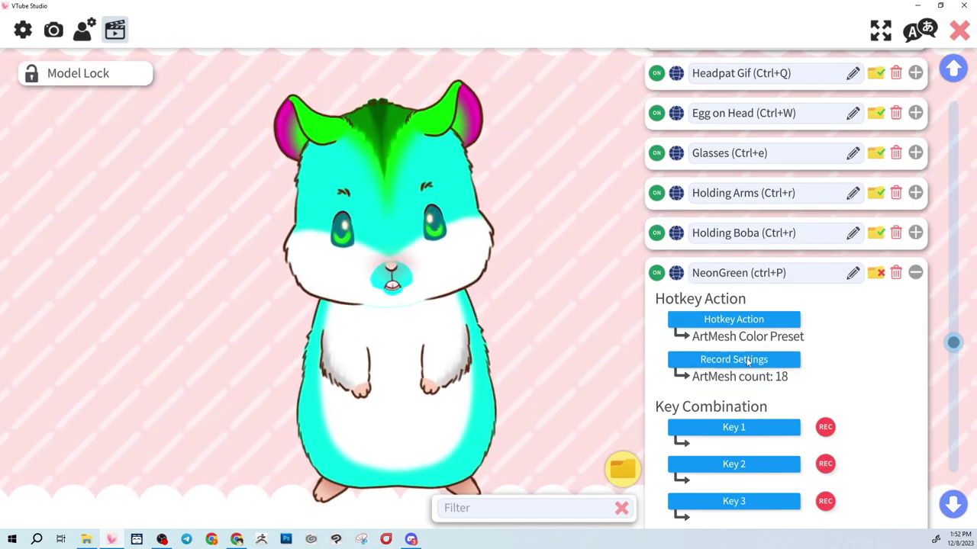
- Bind the preset to LeftControl + P and test it twice on the hamster
left_click(827, 428)
key("ctrl")
left_click(827, 464)
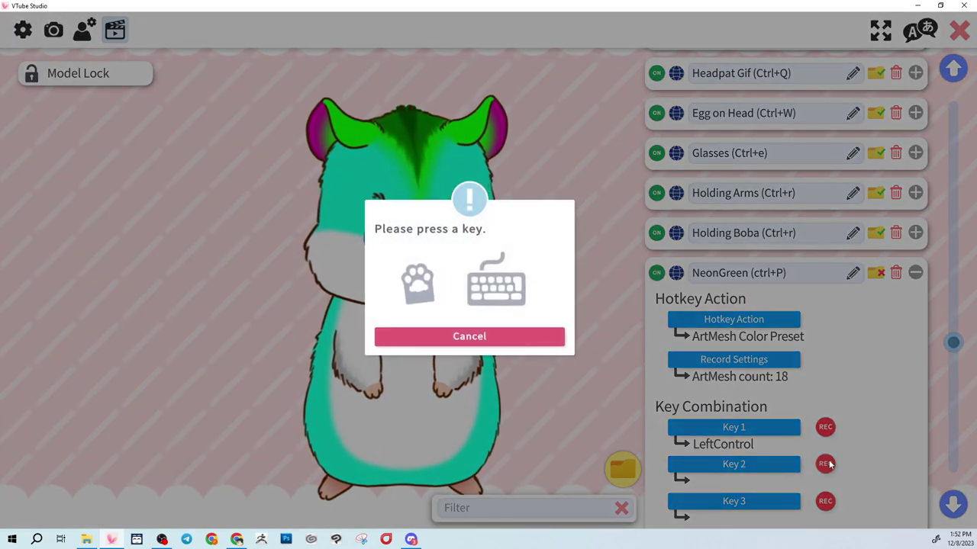
key("p")
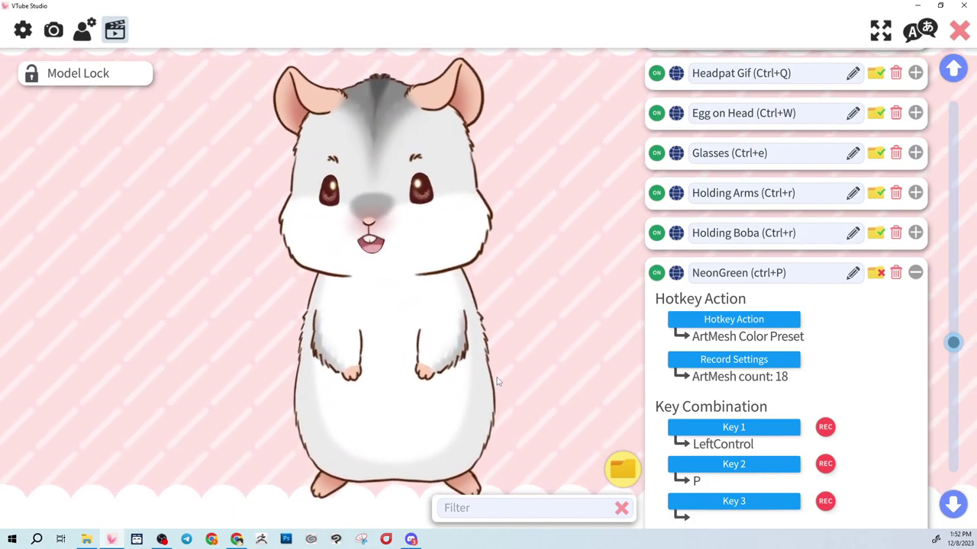
key("ctrl+p")
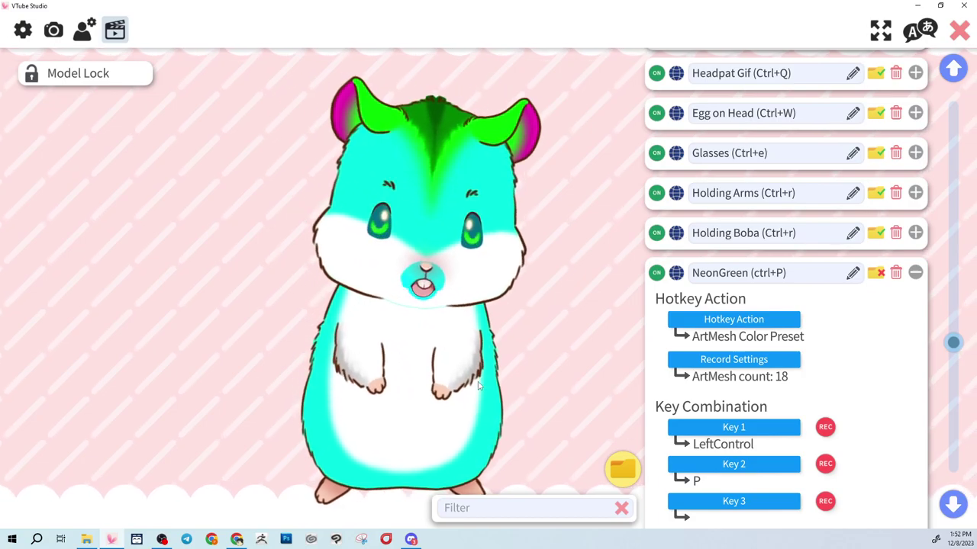
key("ctrl+p")
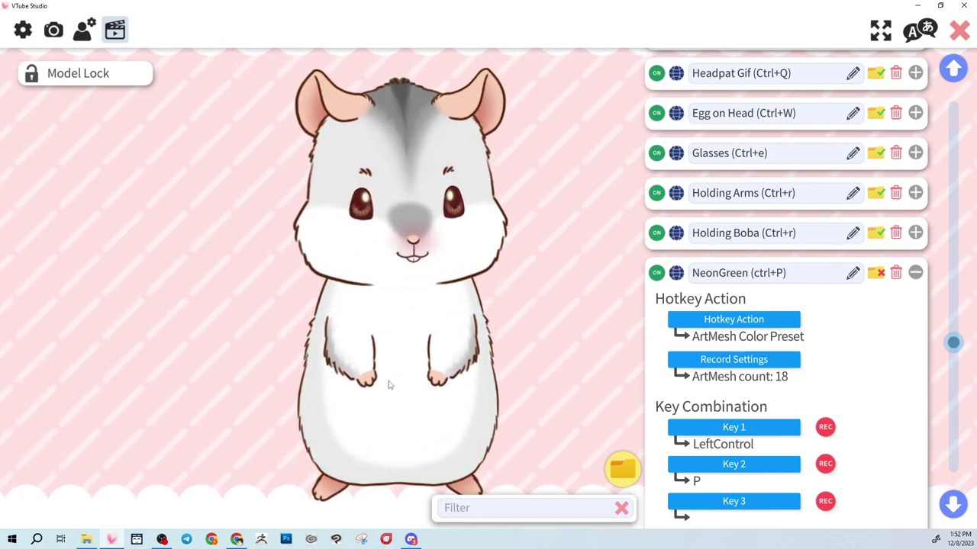
- Collapse the NeonGreen entry, try the Golden, Pink and Primary Color presets, then revert
left_click(915, 272)
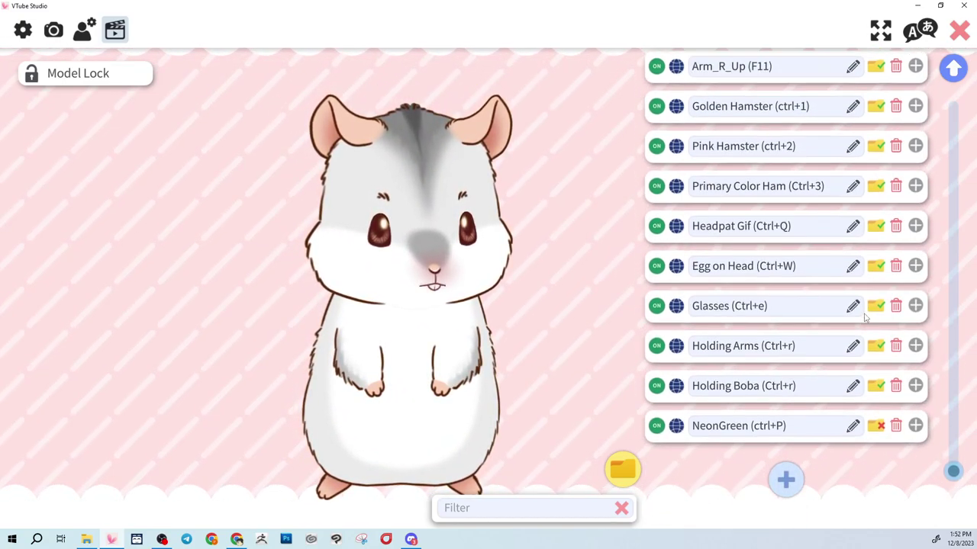
key("ctrl+1")
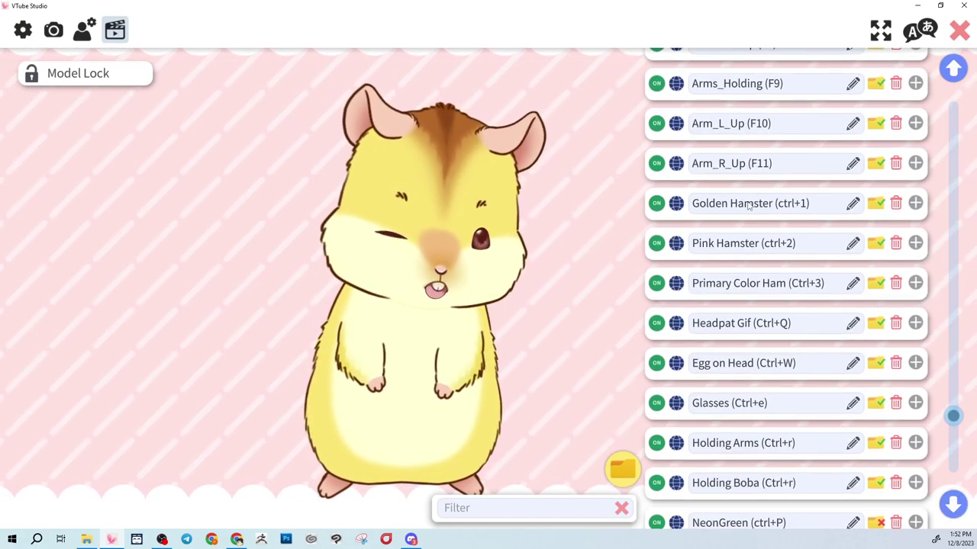
key("ctrl+2")
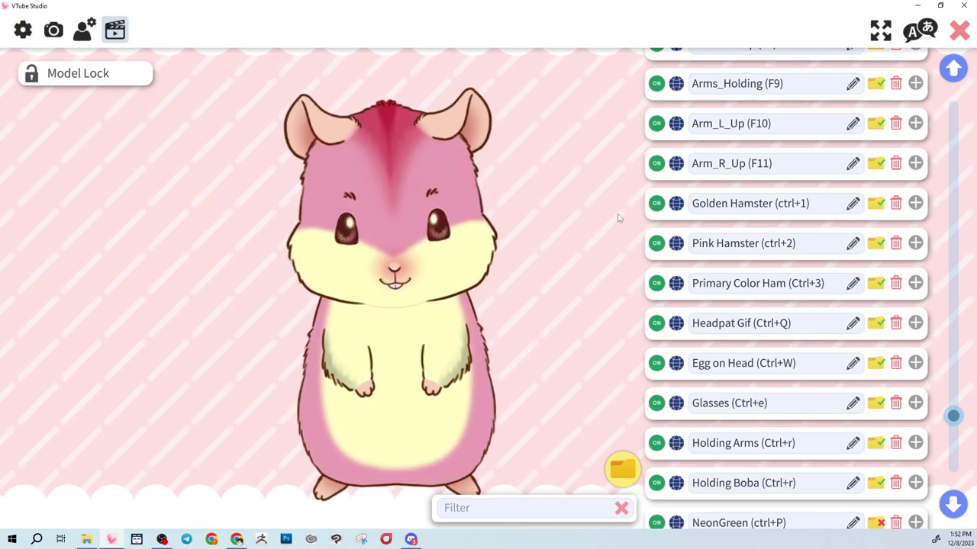
key("ctrl+3")
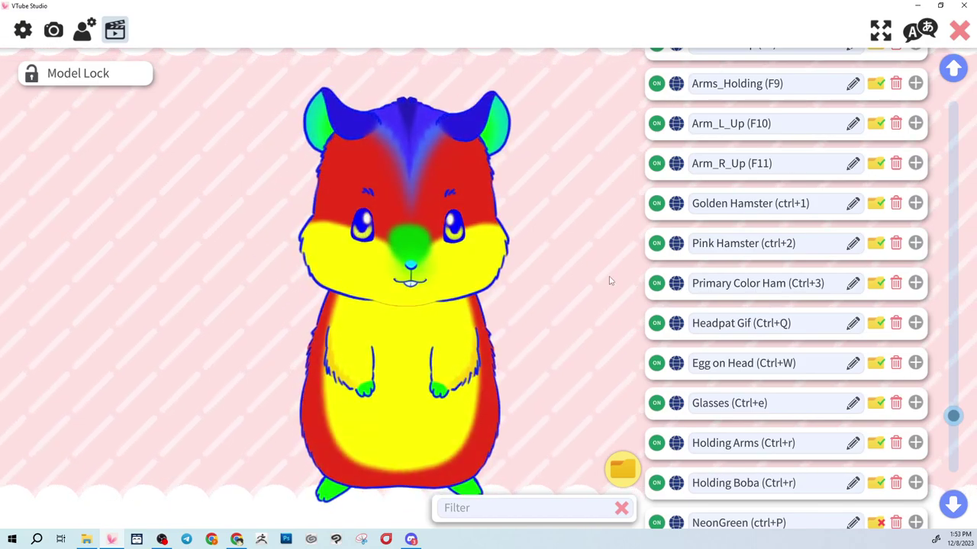
scroll(585, 347, "up", 5)
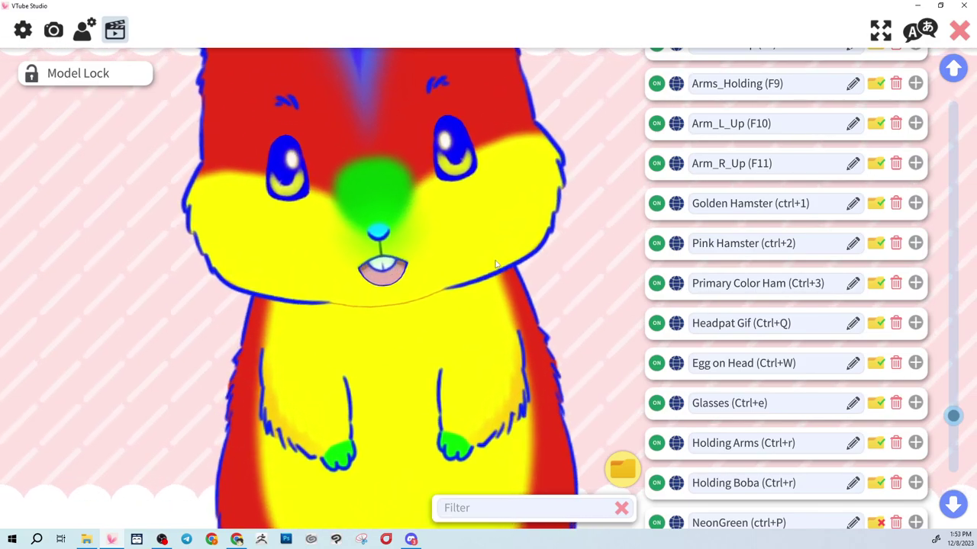
scroll(515, 398, "down", 5)
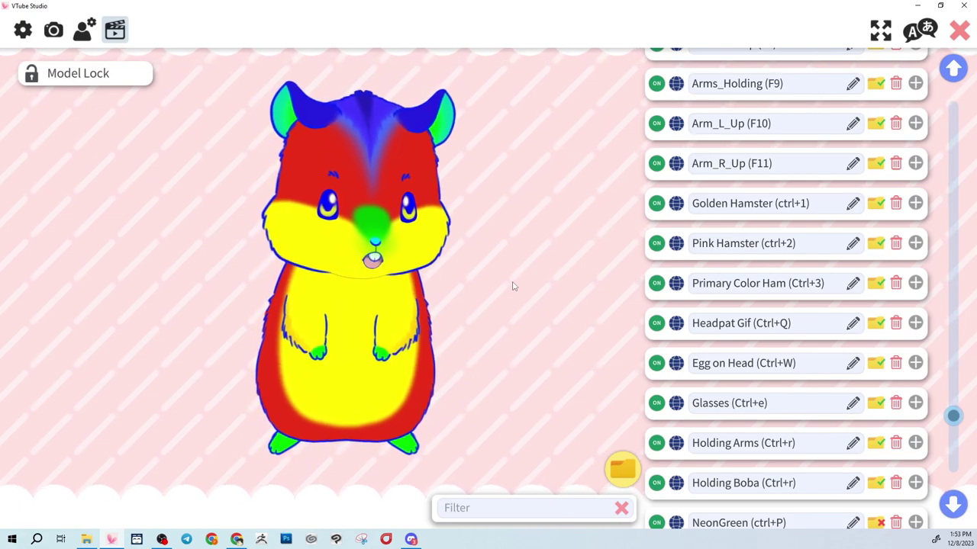
key("ctrl+3")
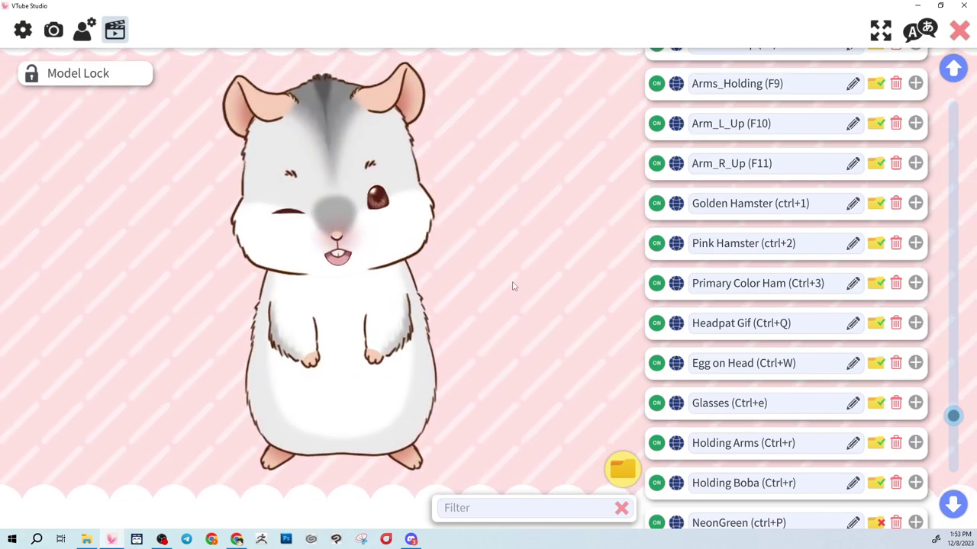